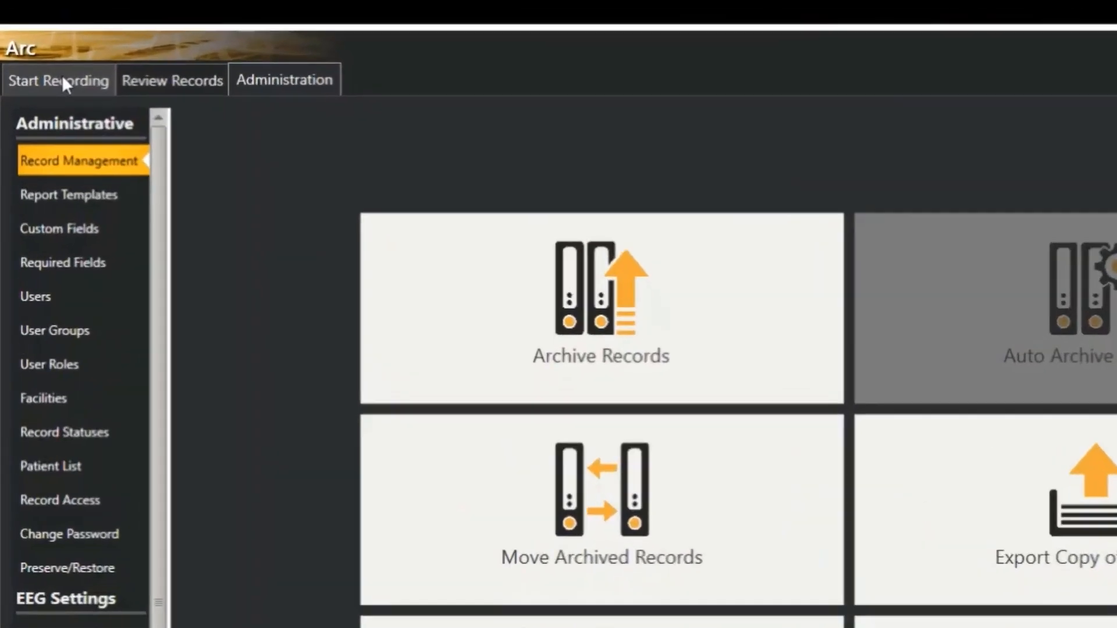
- Open the page for starting a new recording
click(64, 81)
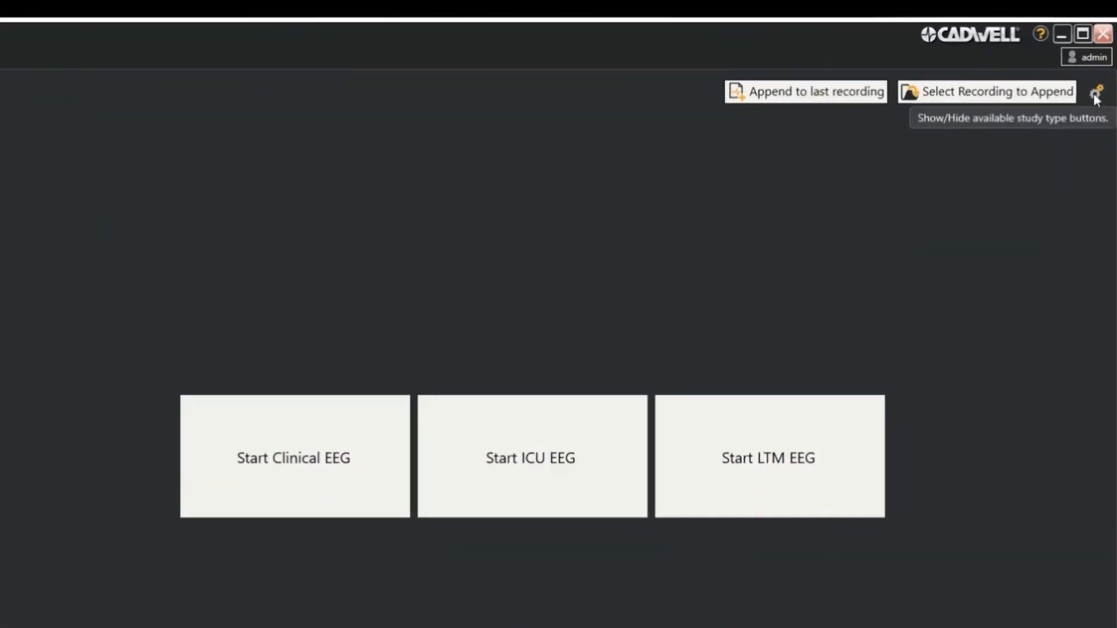
- Hide the LTM, ICU and Clinical EEG study types from the start page, and show them all again
click(1101, 72)
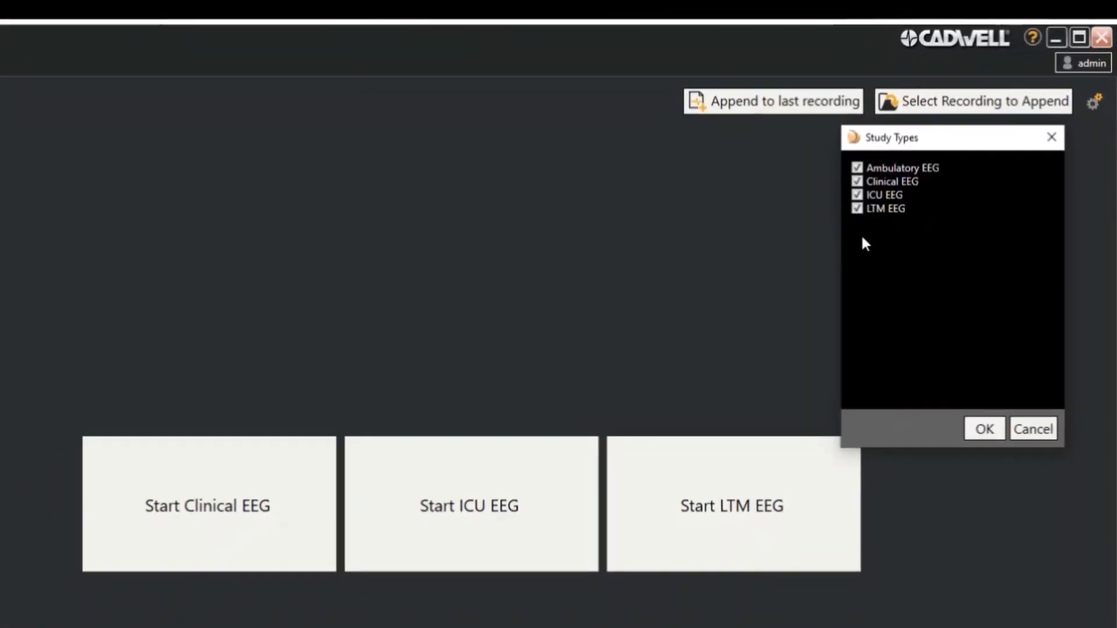
click(869, 203)
click(867, 189)
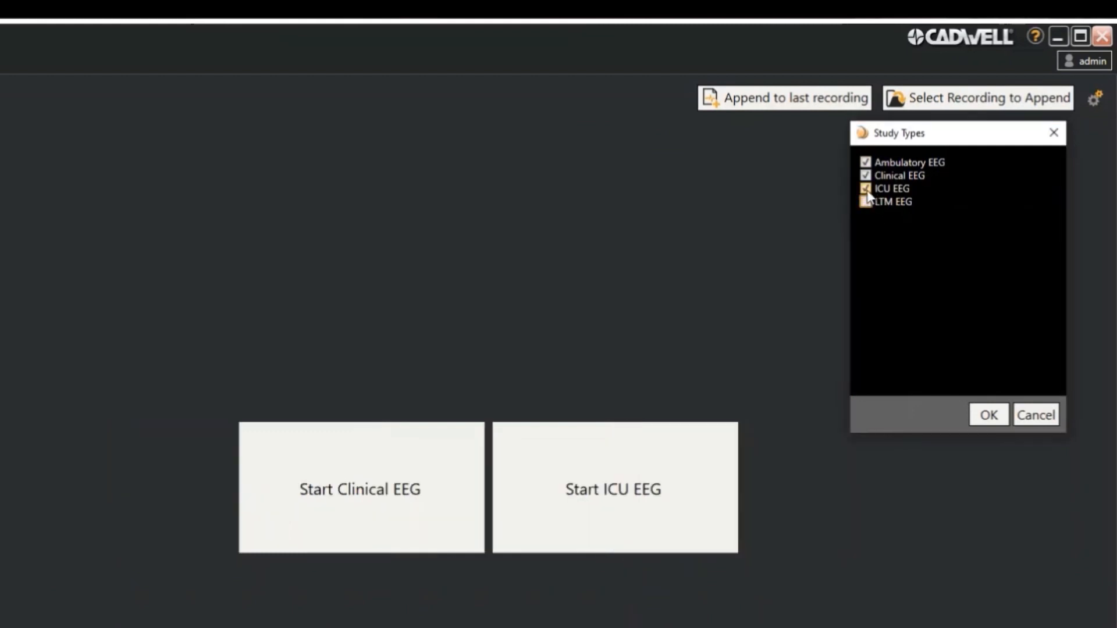
click(866, 176)
click(867, 176)
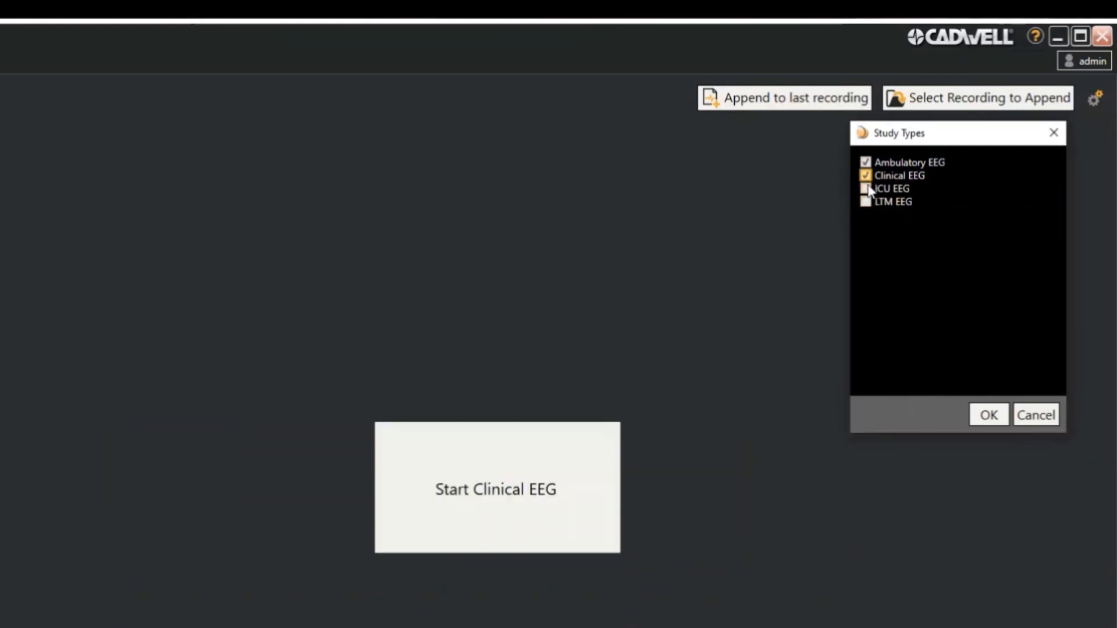
click(867, 189)
click(866, 203)
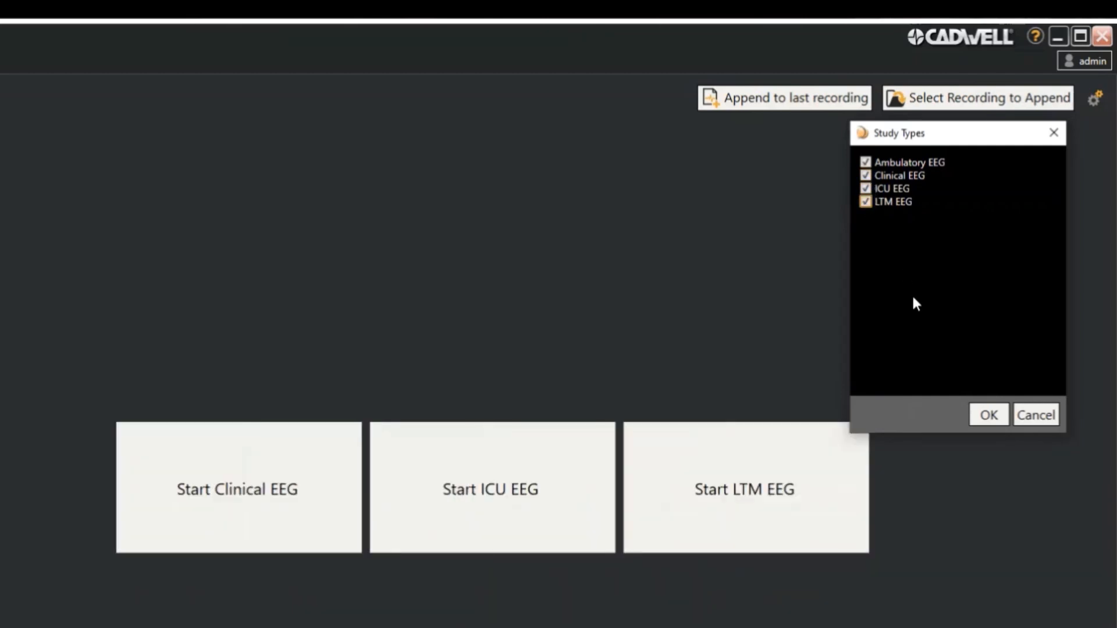
click(983, 419)
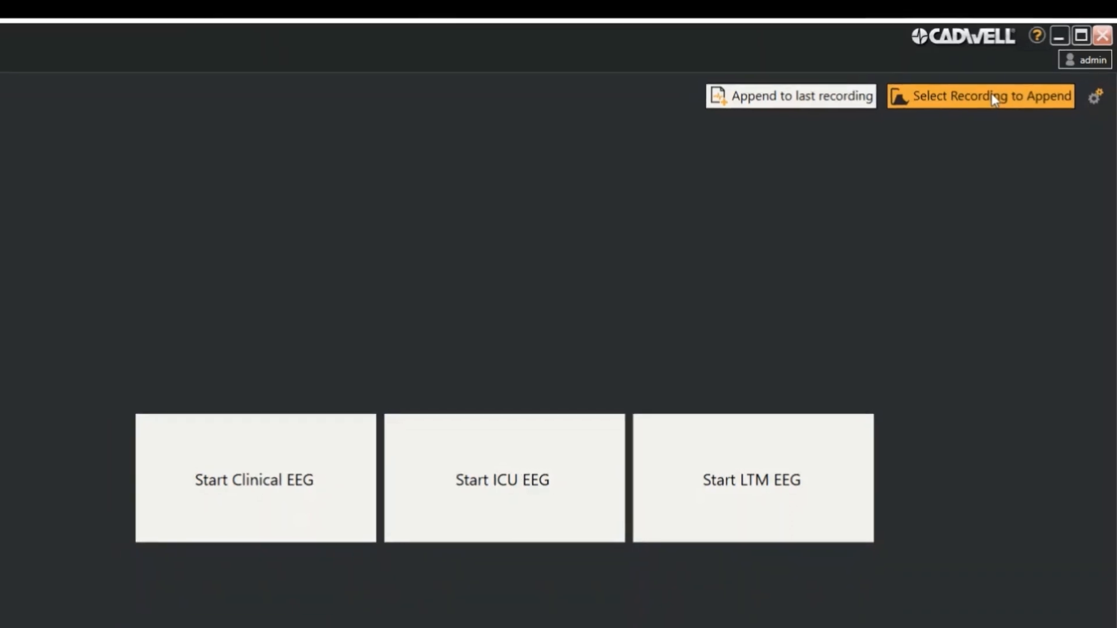
- Look through the existing records available for appending, select the one recorded on 3/11/2020, and cancel the selection
click(1013, 81)
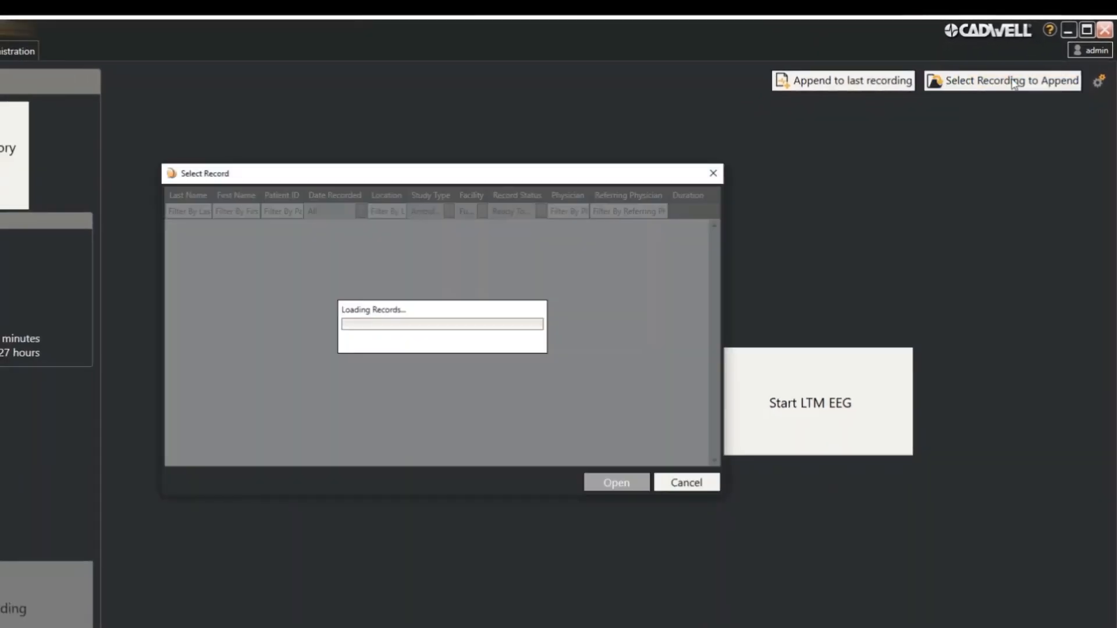
mouse_move(233, 257)
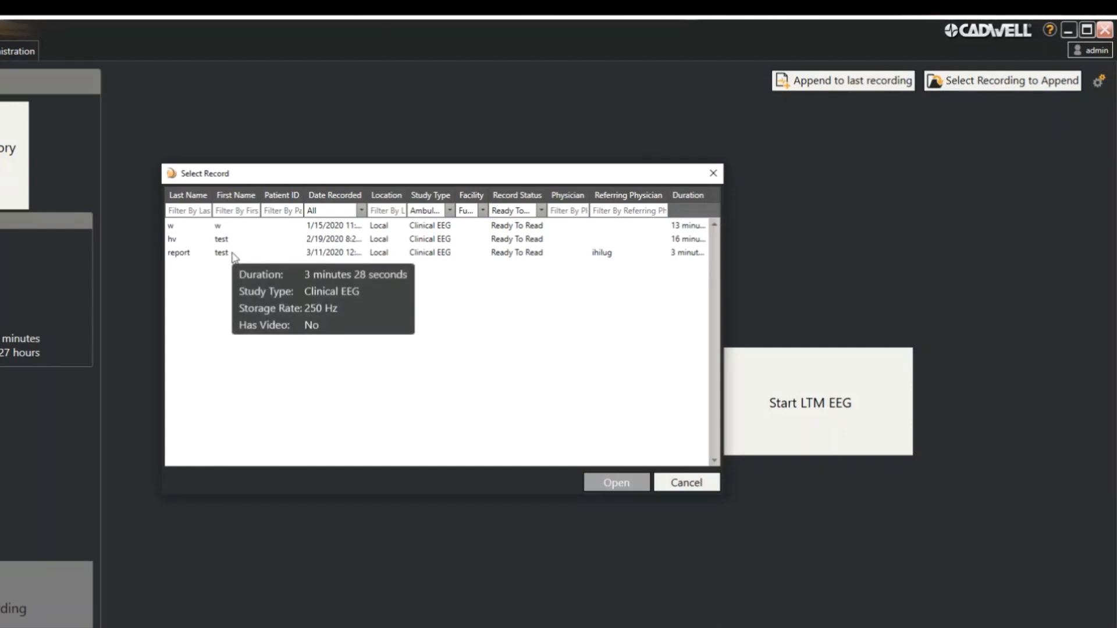
click(234, 257)
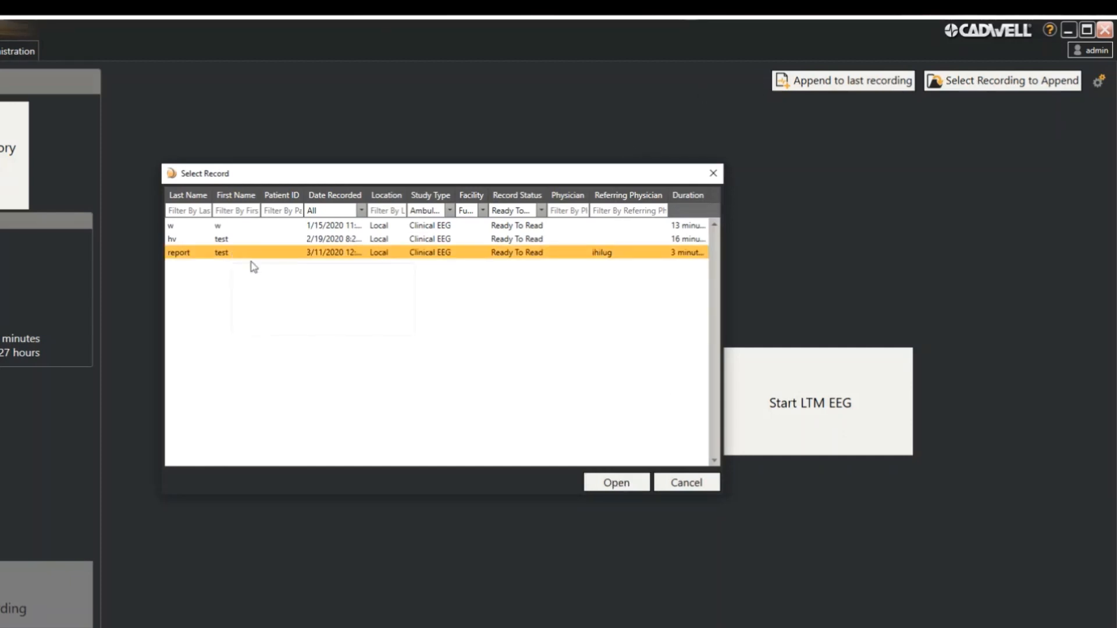
click(712, 483)
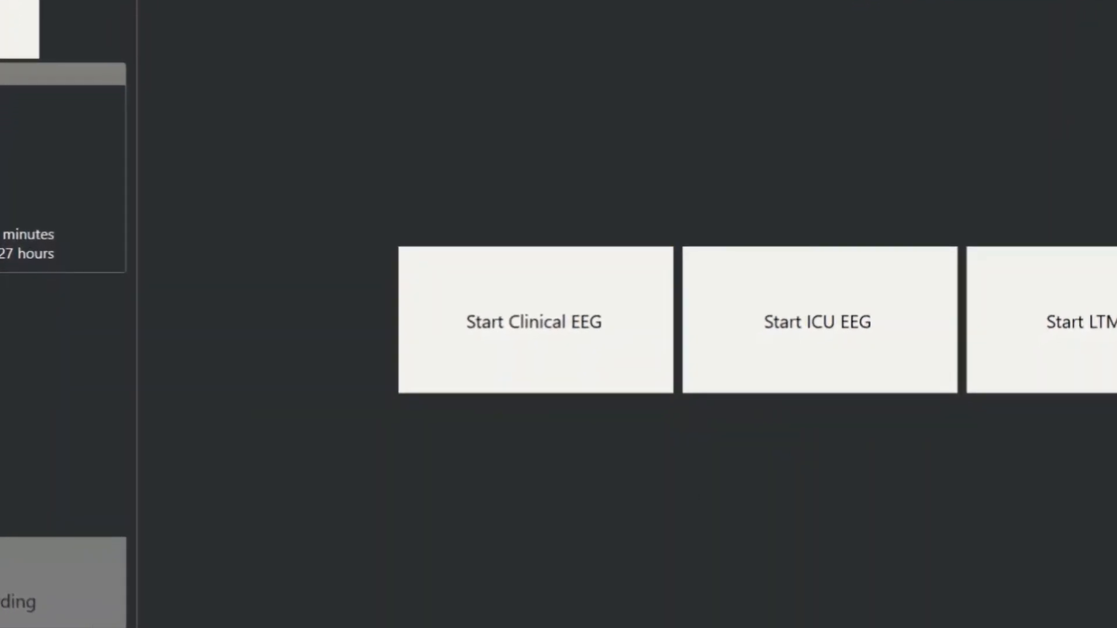
- Start a new Clinical EEG study
click(539, 300)
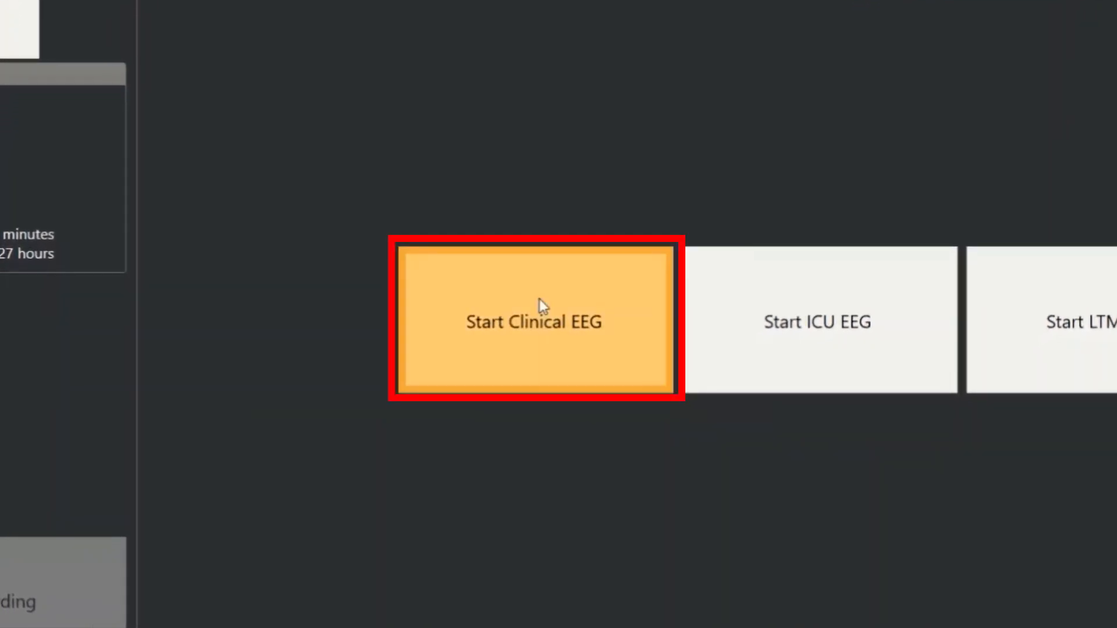
click(737, 349)
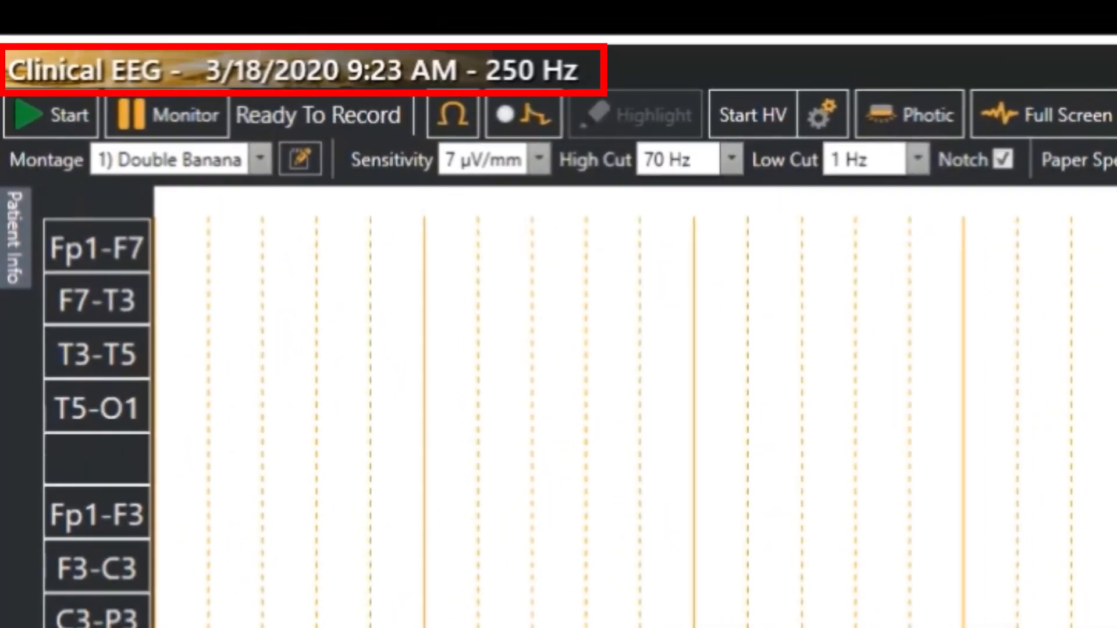
- Enter the patient's last name and first name in the patient information, and leave the form
click(16, 274)
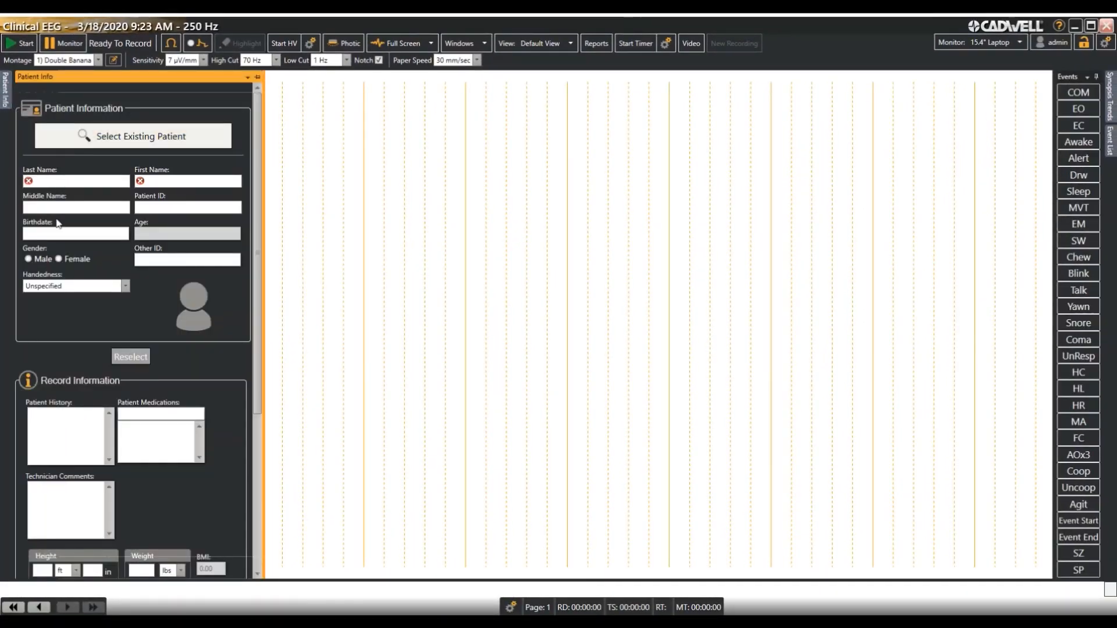
click(63, 181)
text(Test)
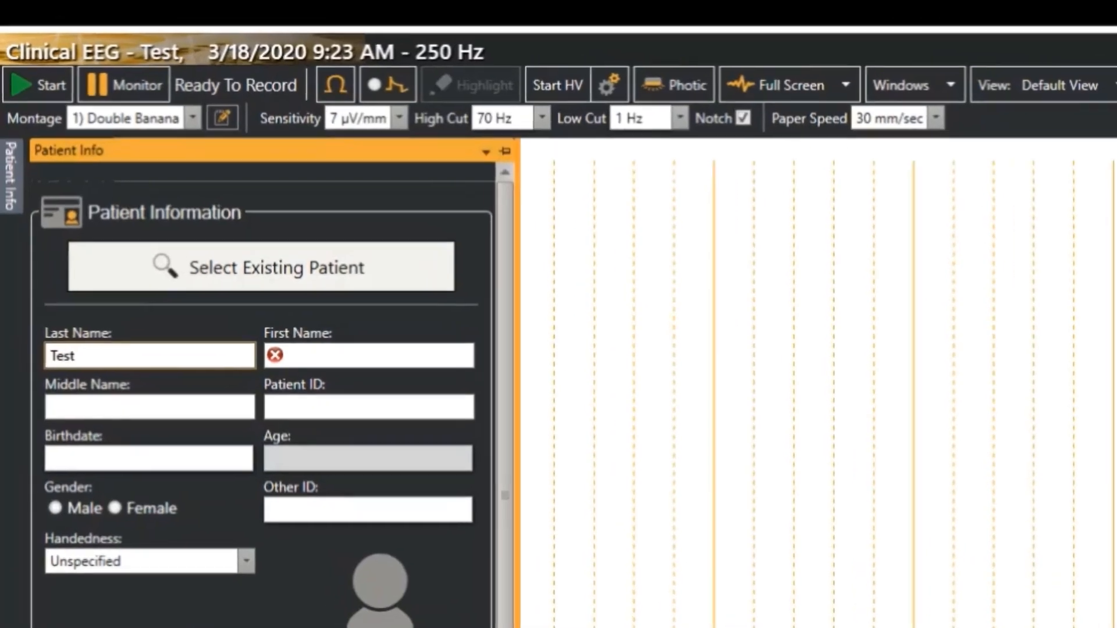
key(Tab)
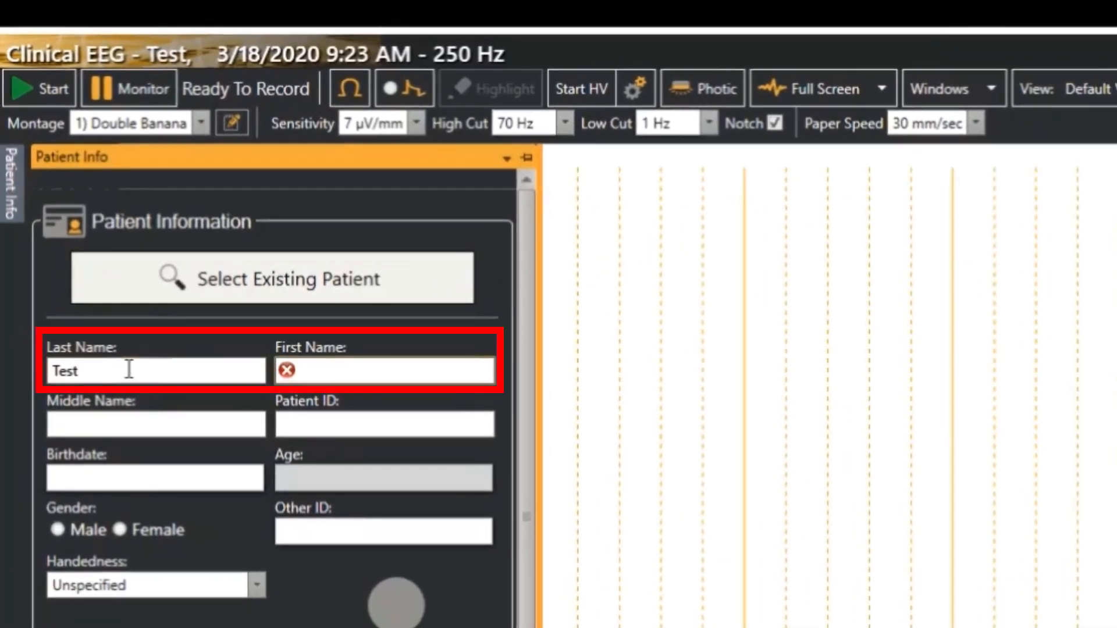
text(Test)
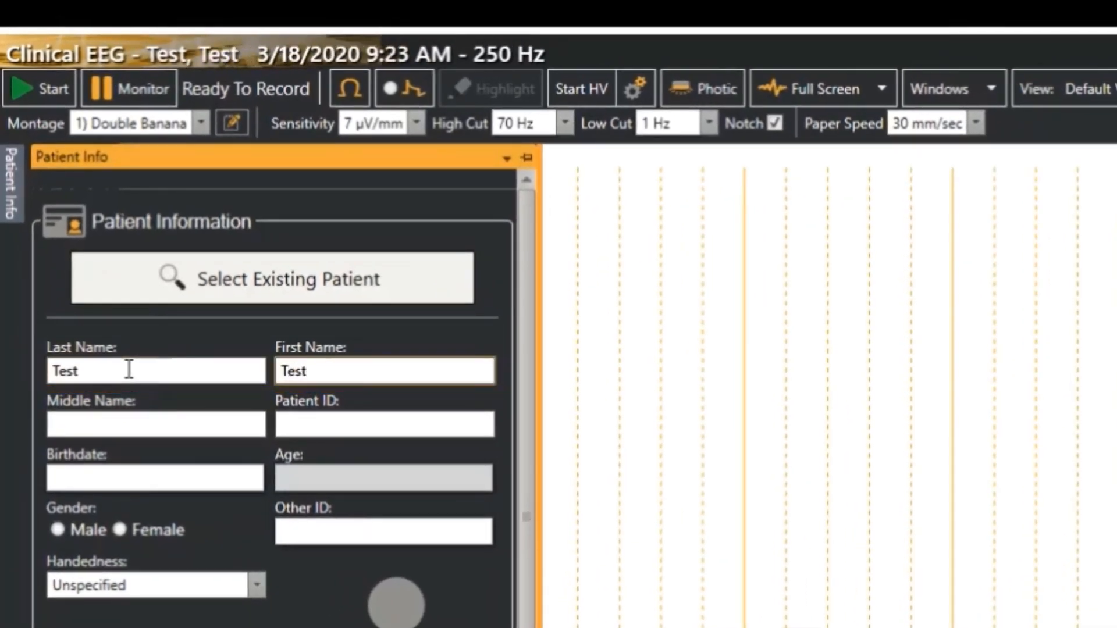
click(954, 571)
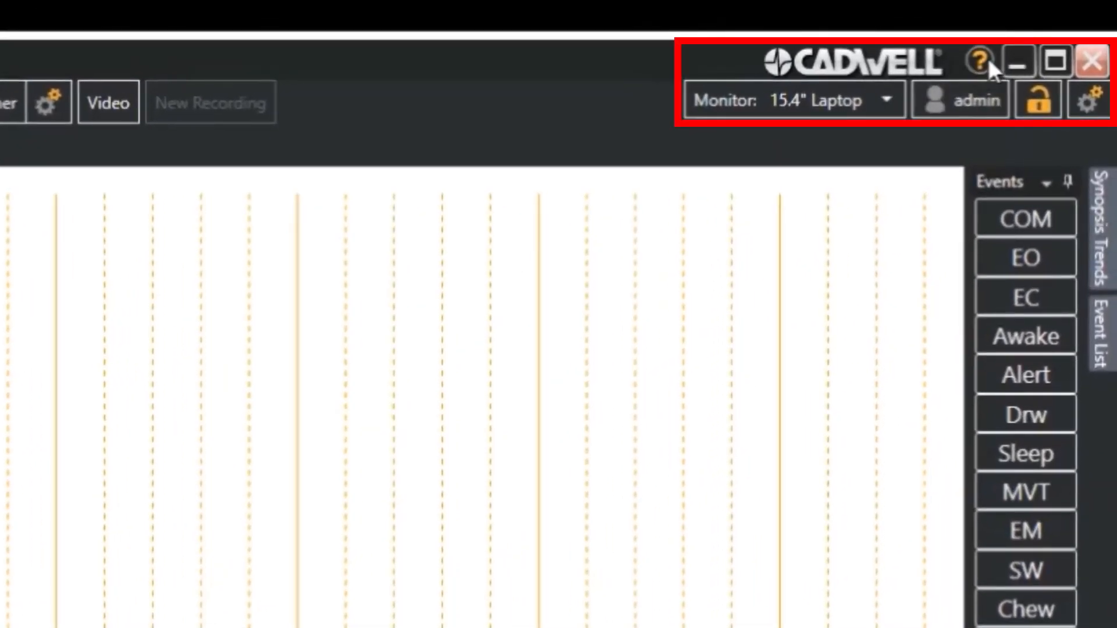
- View the available help options and close them
click(988, 58)
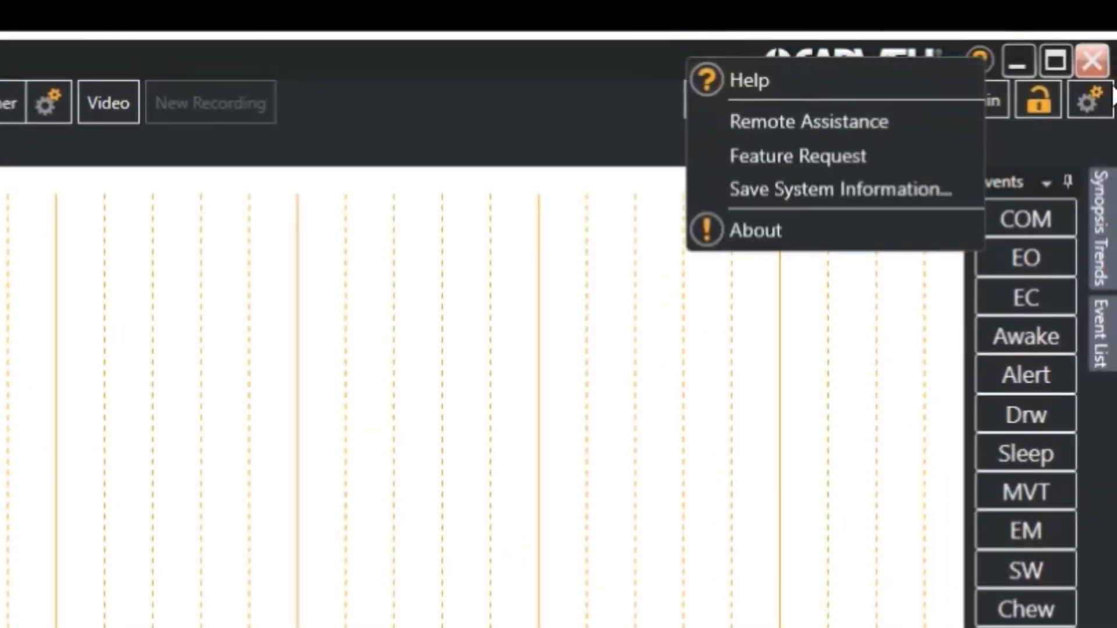
click(227, 460)
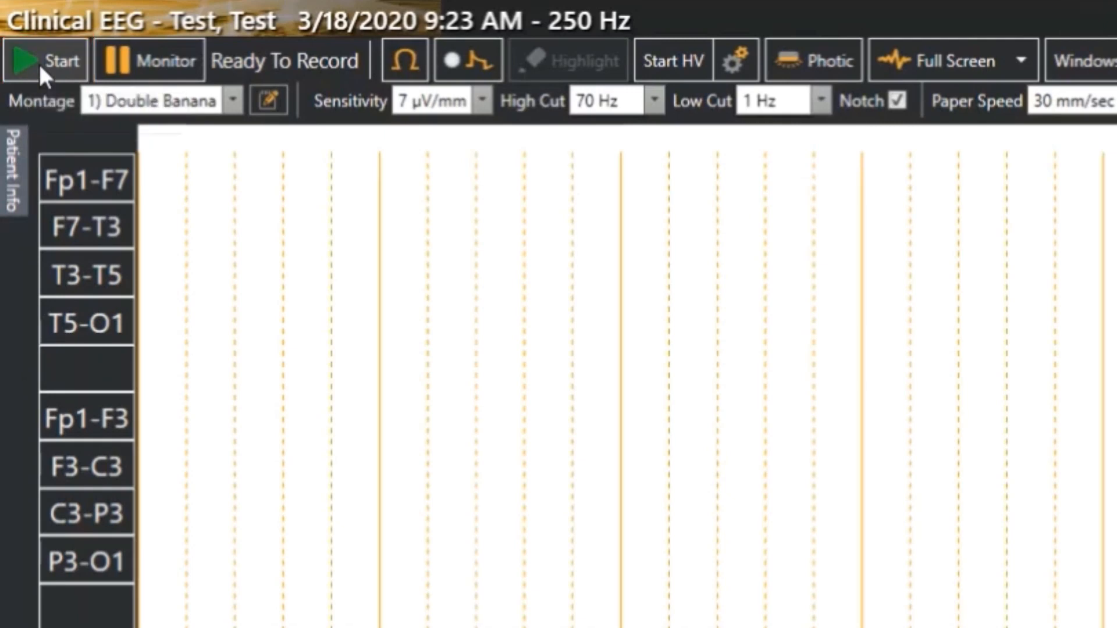
- Begin monitoring the live EEG without recording, and set the sensitivity to 70 µV/mm
click(134, 61)
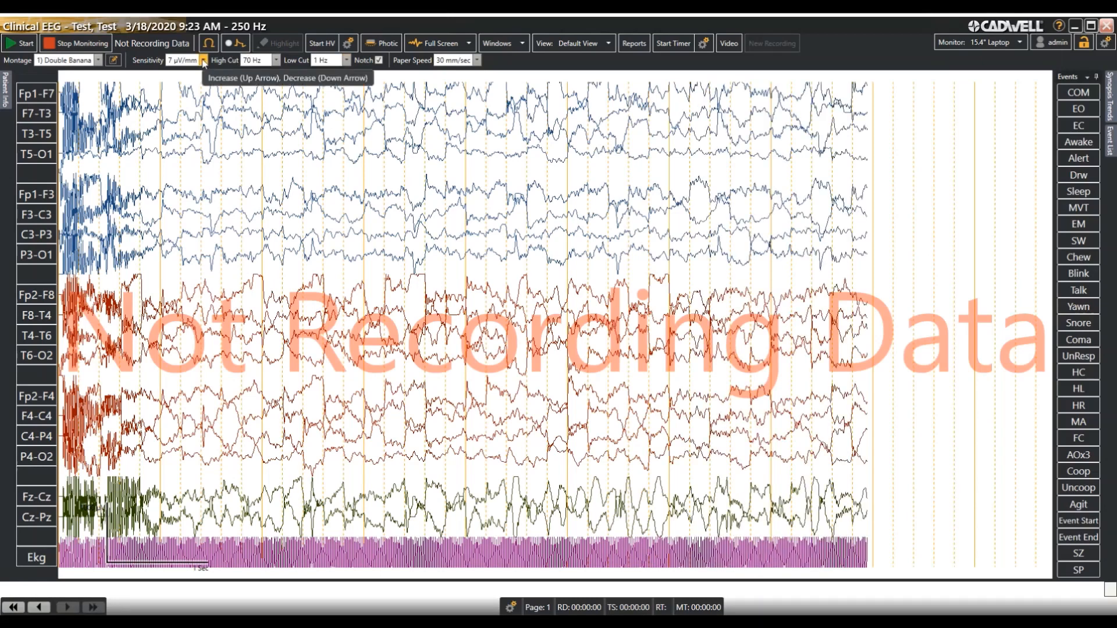
click(203, 61)
click(185, 184)
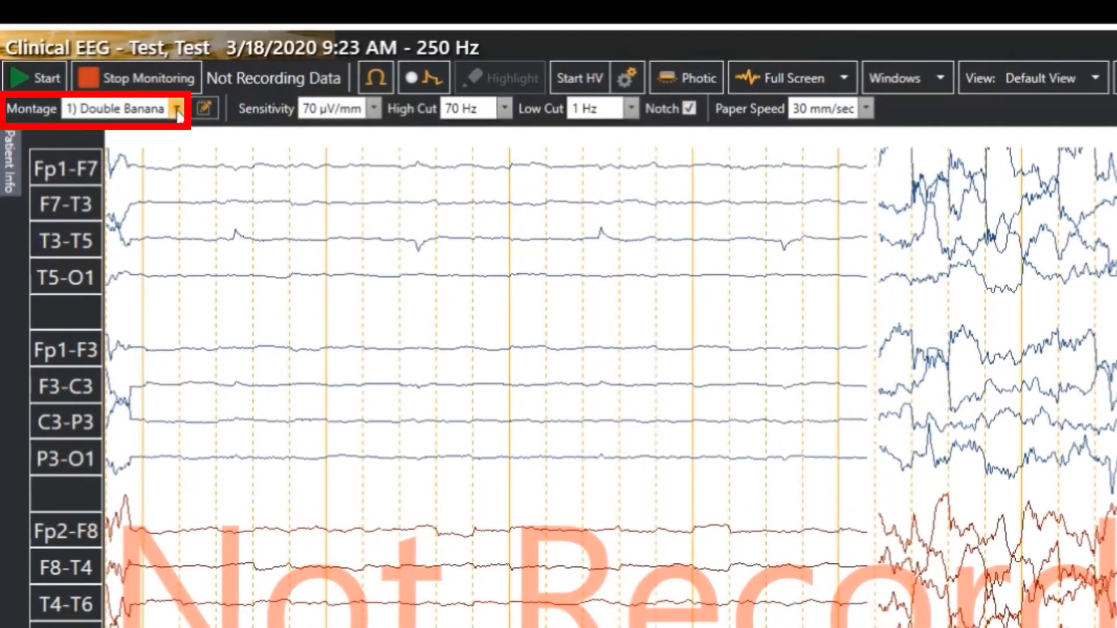
- Examine the choices offered for montage, high cut, low cut and paper speed without changing them
click(177, 109)
click(177, 110)
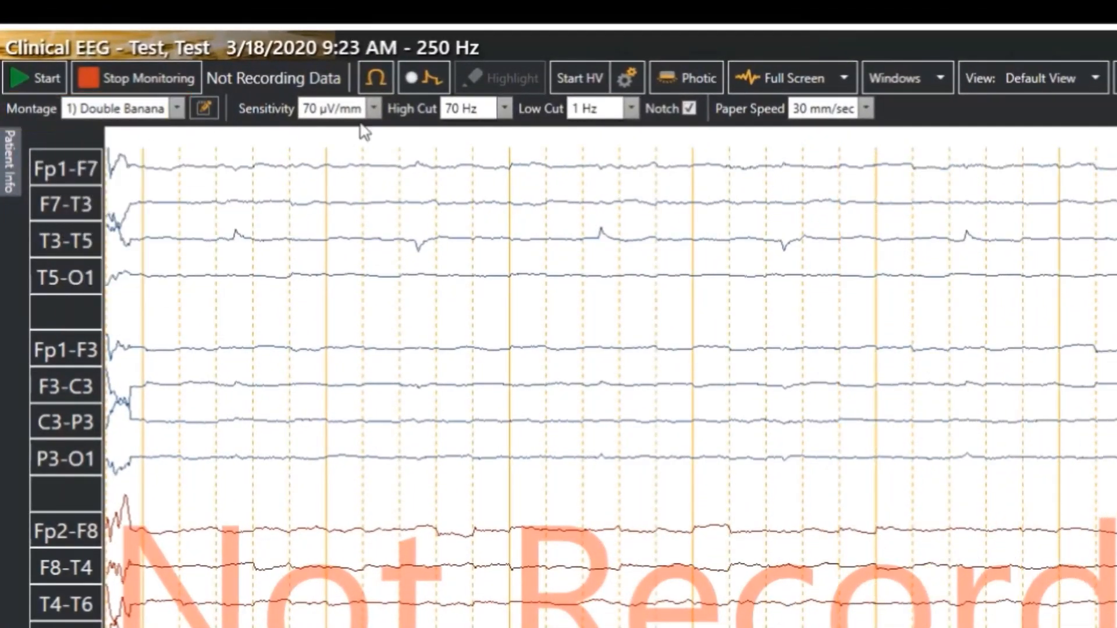
click(505, 108)
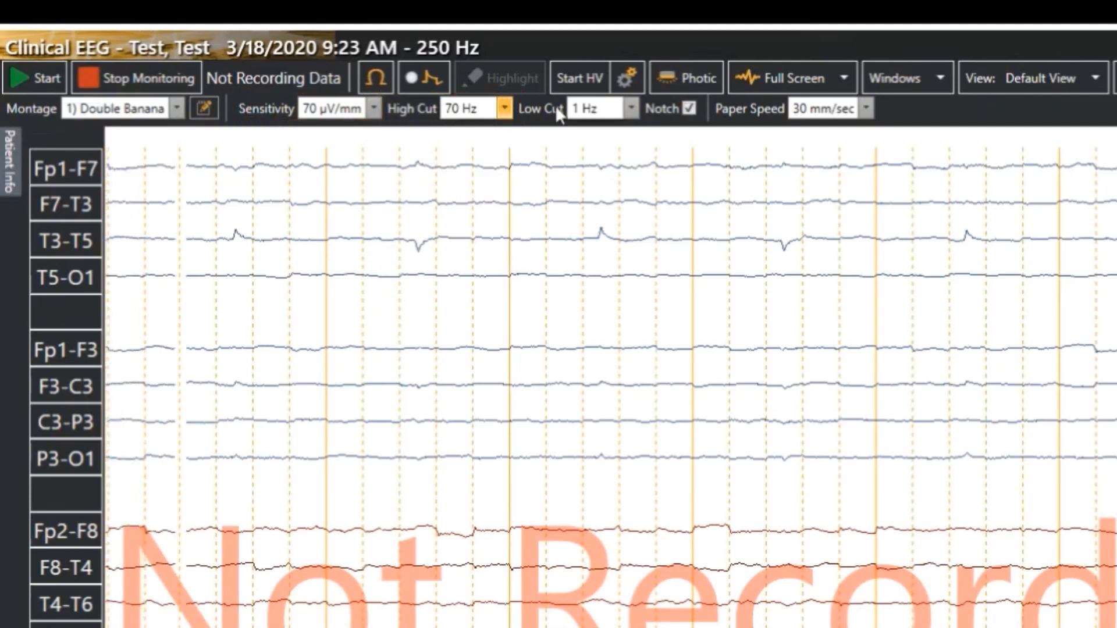
click(631, 109)
click(631, 109)
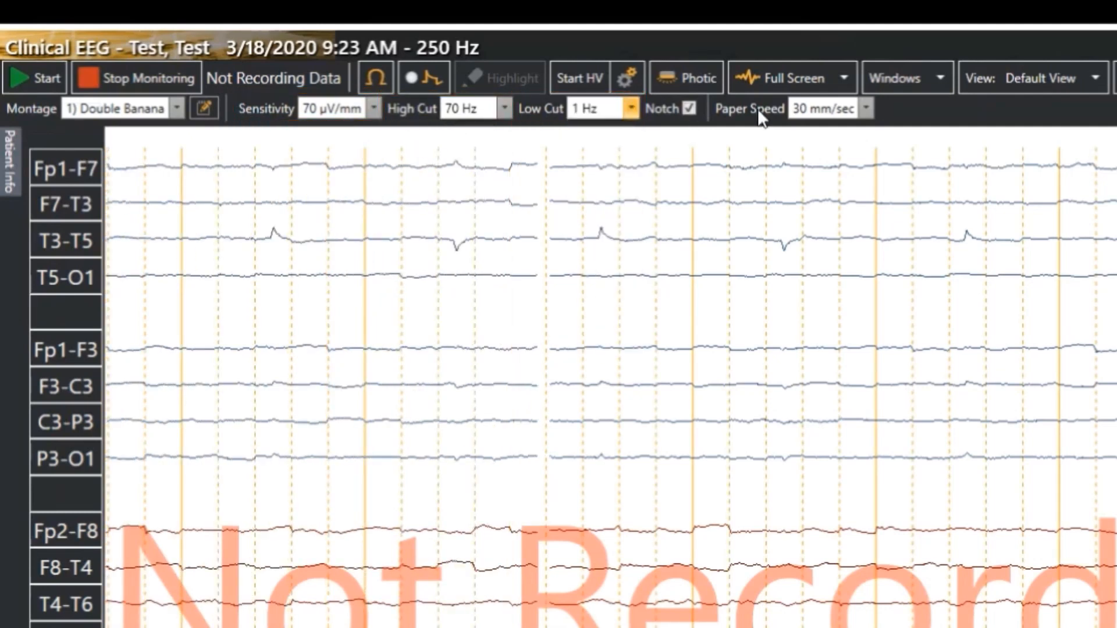
click(868, 108)
click(868, 108)
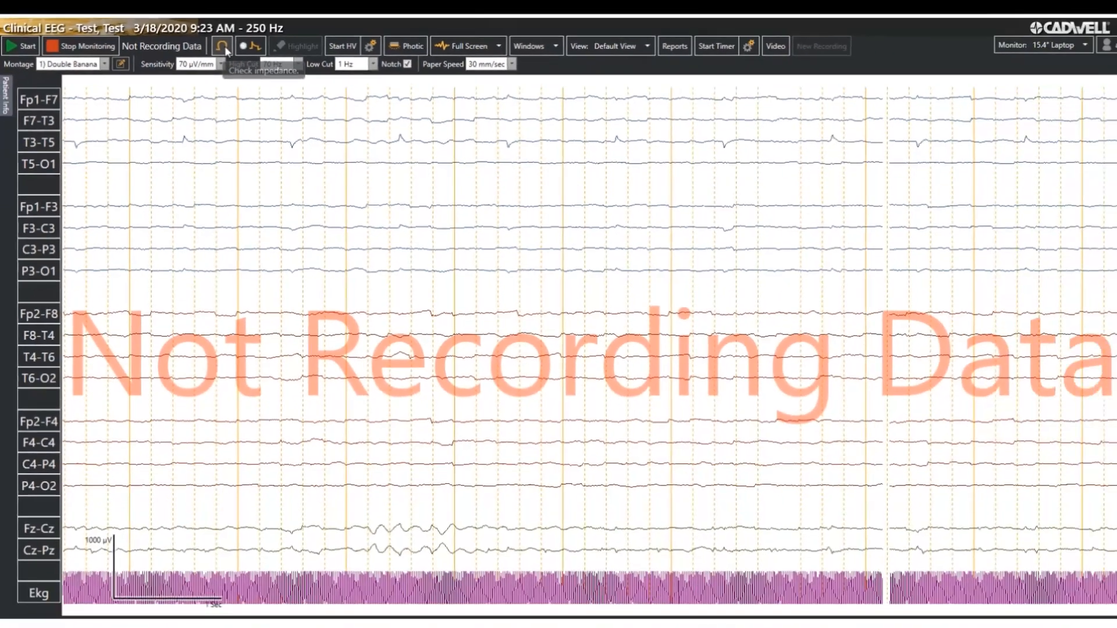
- Check the live electrode impedances and close the impedance view
click(382, 82)
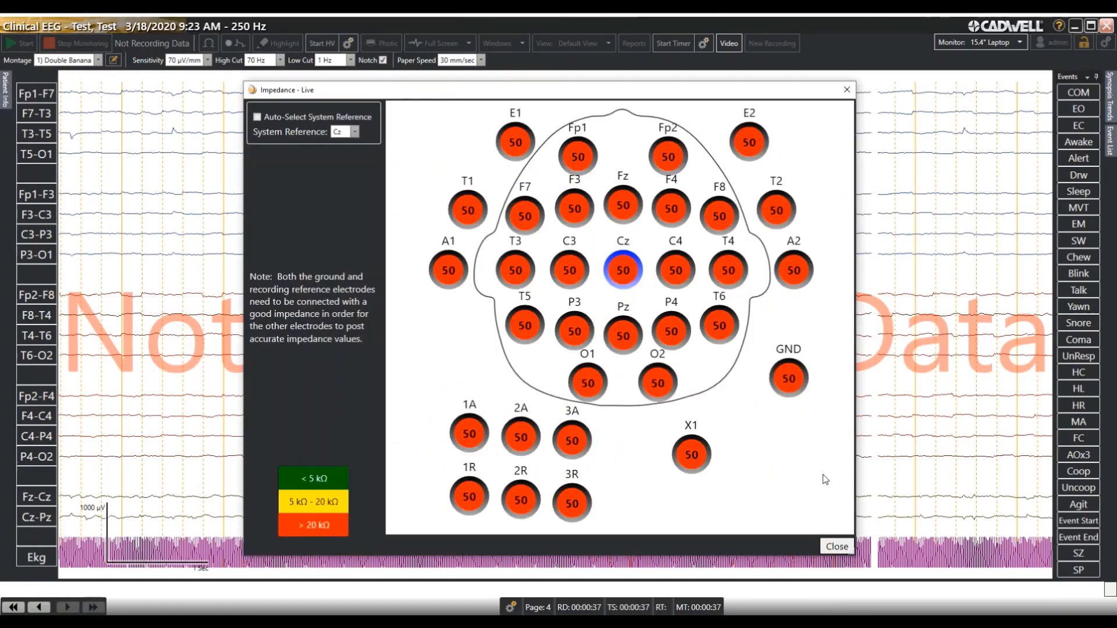
click(845, 546)
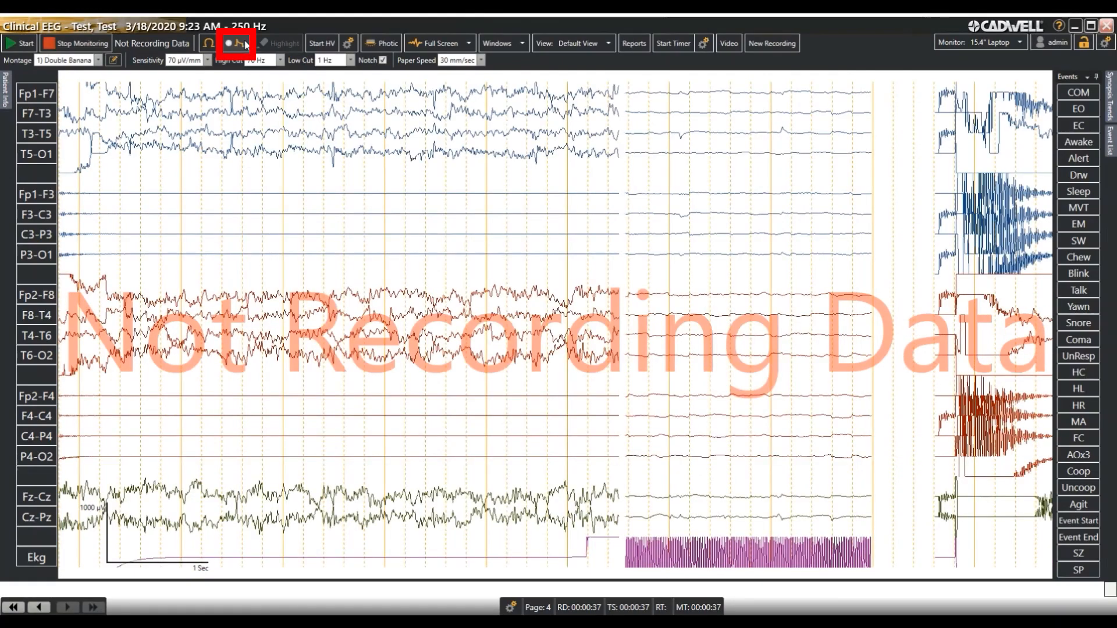
- Run and end a calibration with the sensitivity at 30 µV/mm, and start recording the EEG
click(243, 43)
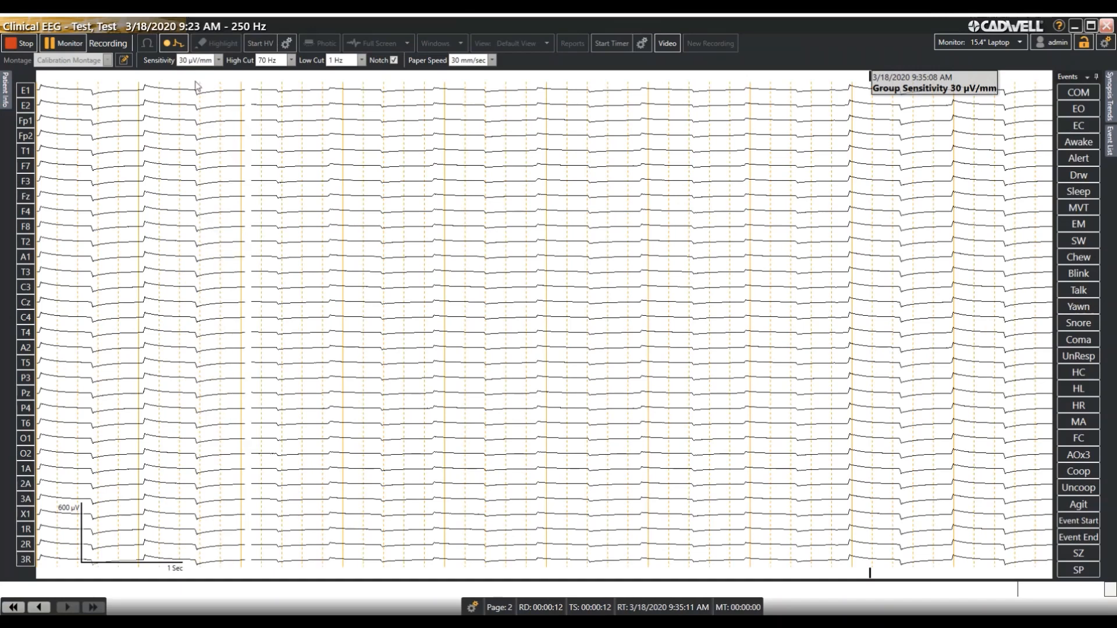
click(175, 43)
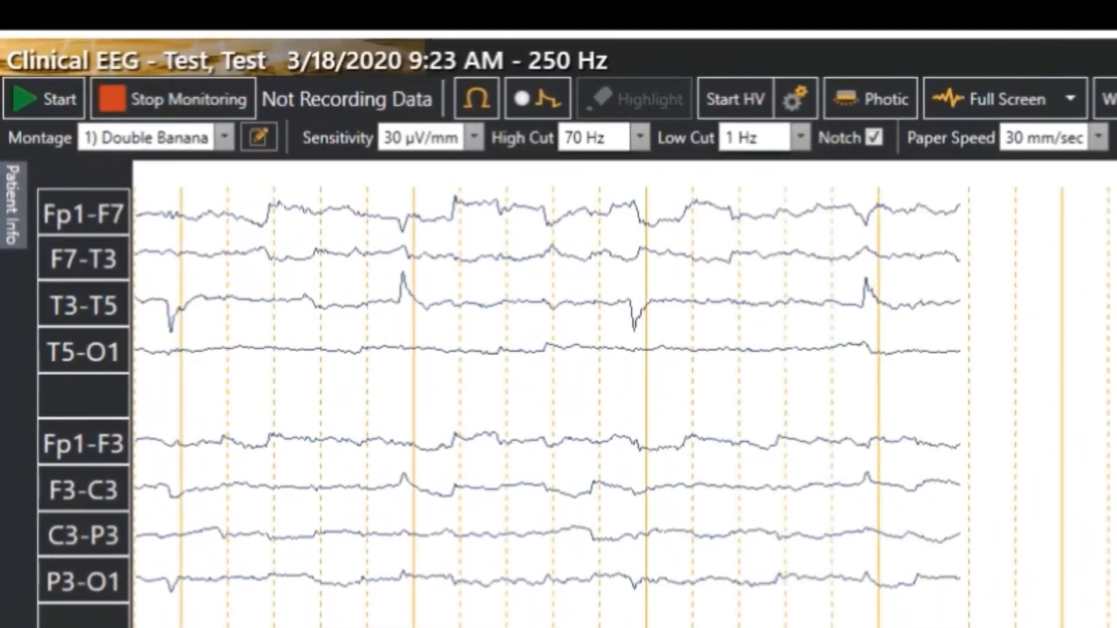
click(44, 104)
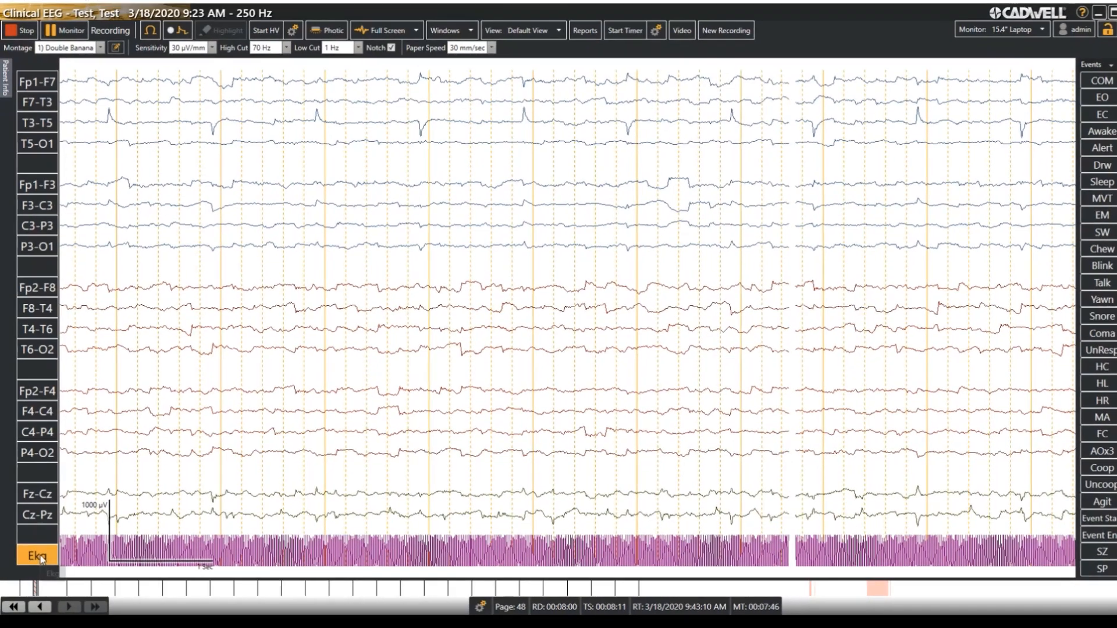
- Set the Ekg channel's sensitivity to 300 µV/mm and close its settings
click(41, 563)
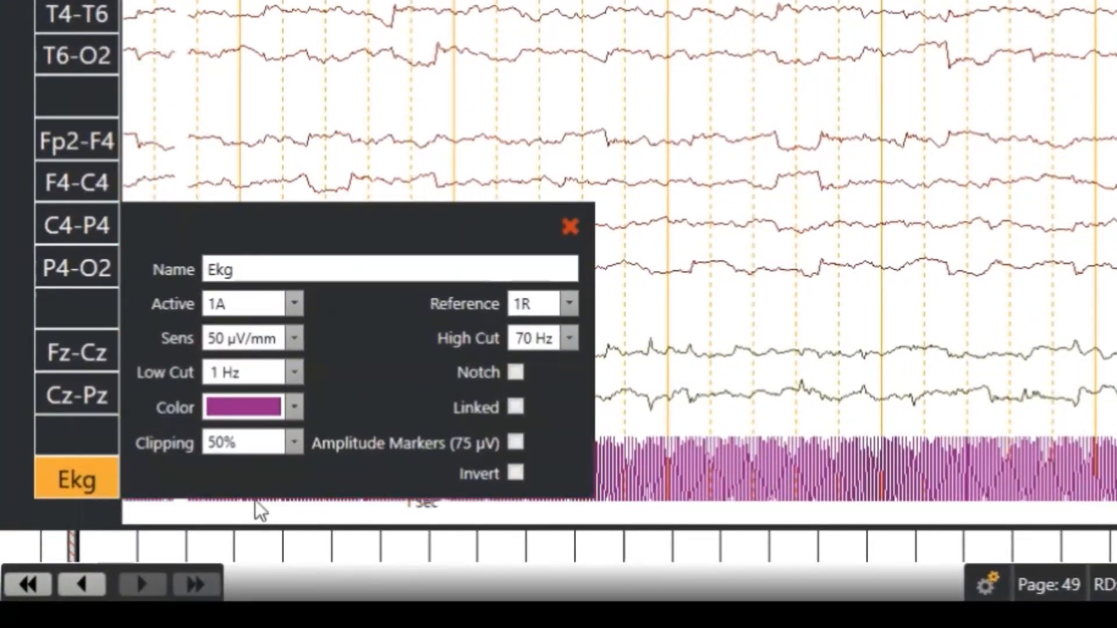
click(294, 338)
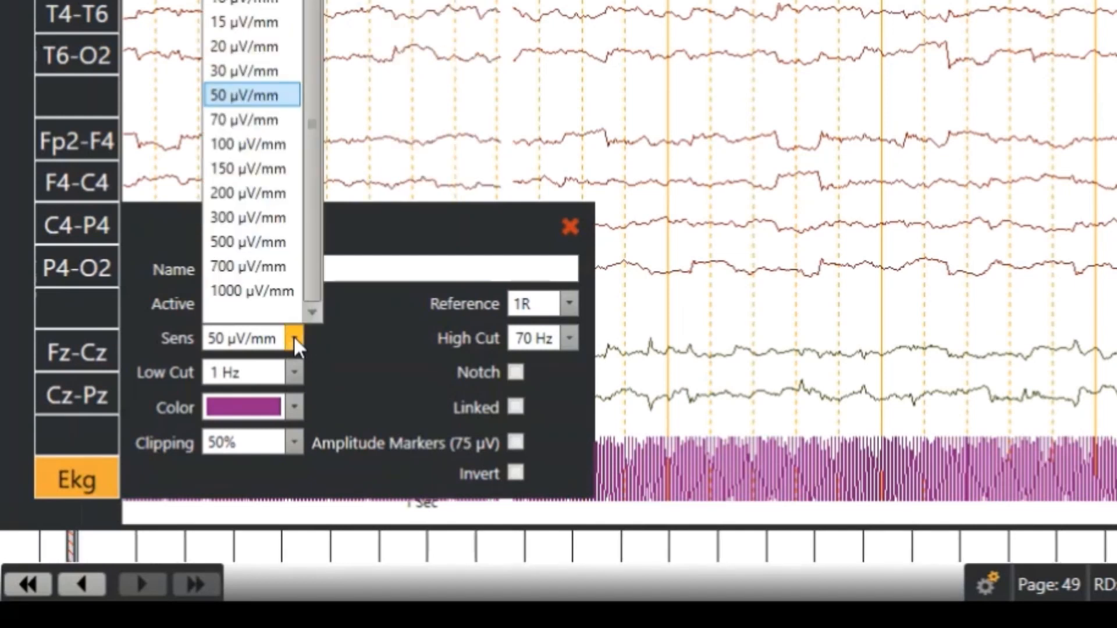
click(259, 217)
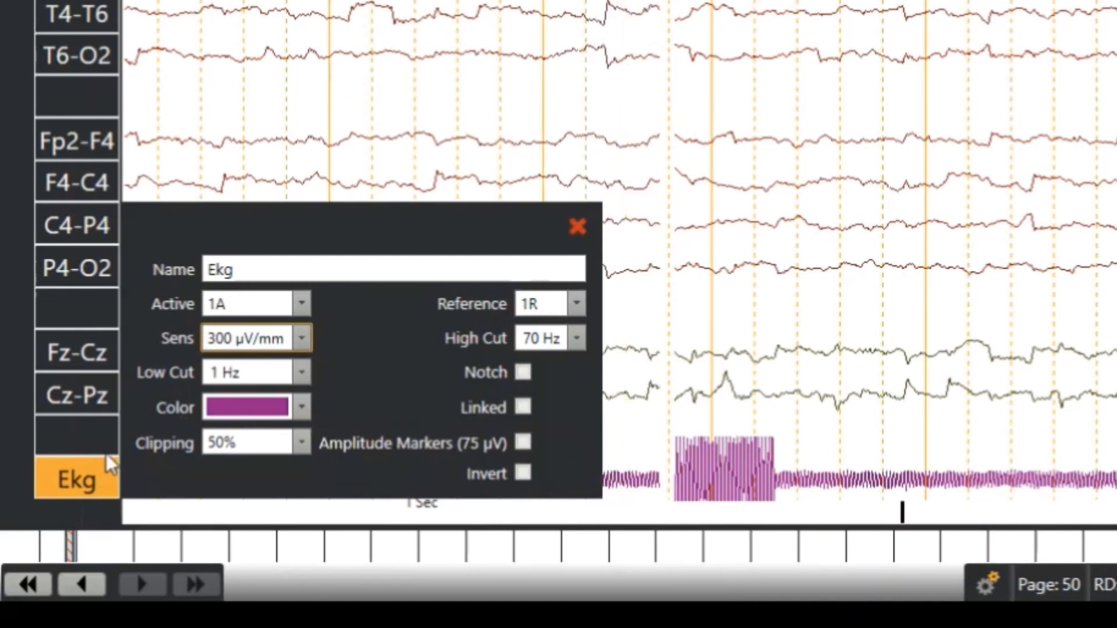
click(92, 469)
- Try to hide the Ekg channel from the montage
right_click(92, 469)
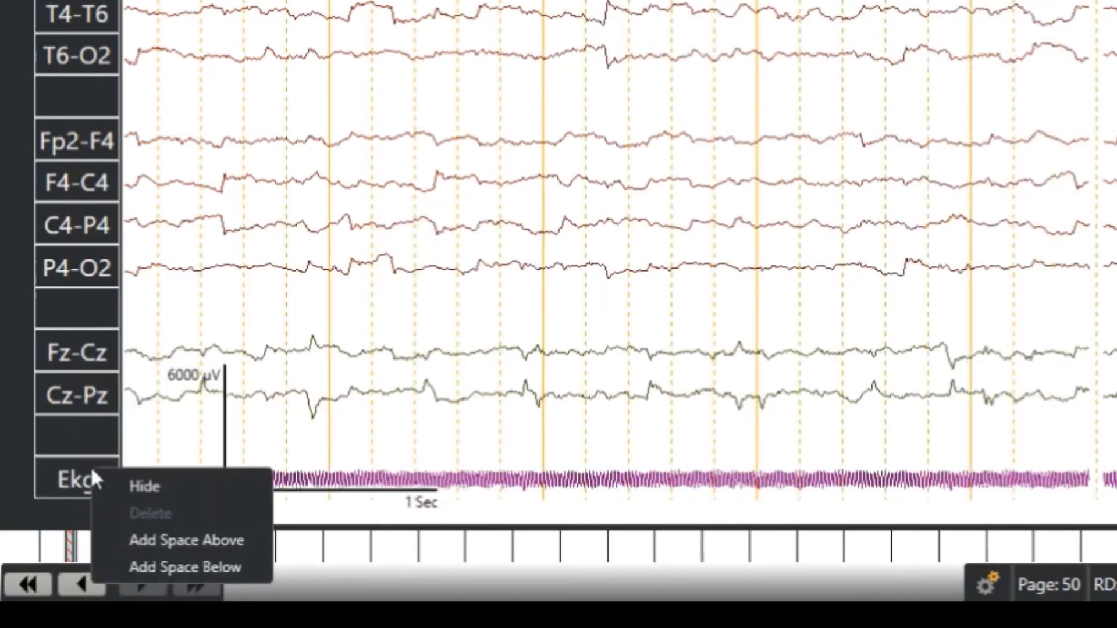
click(144, 486)
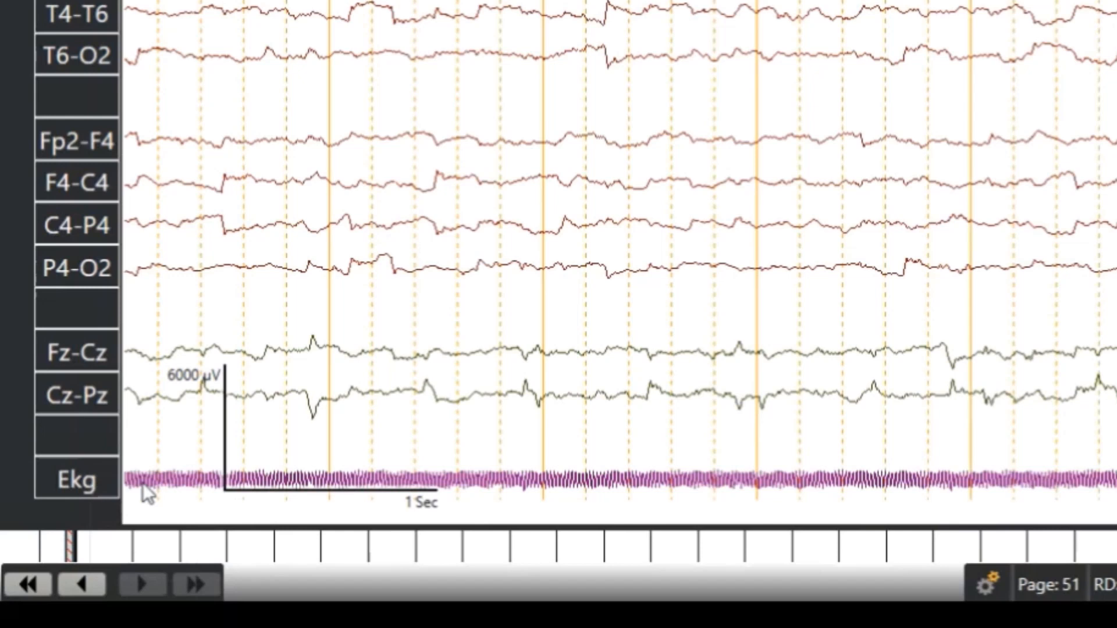
- Hide the Ekg trace from the live display
right_click(72, 477)
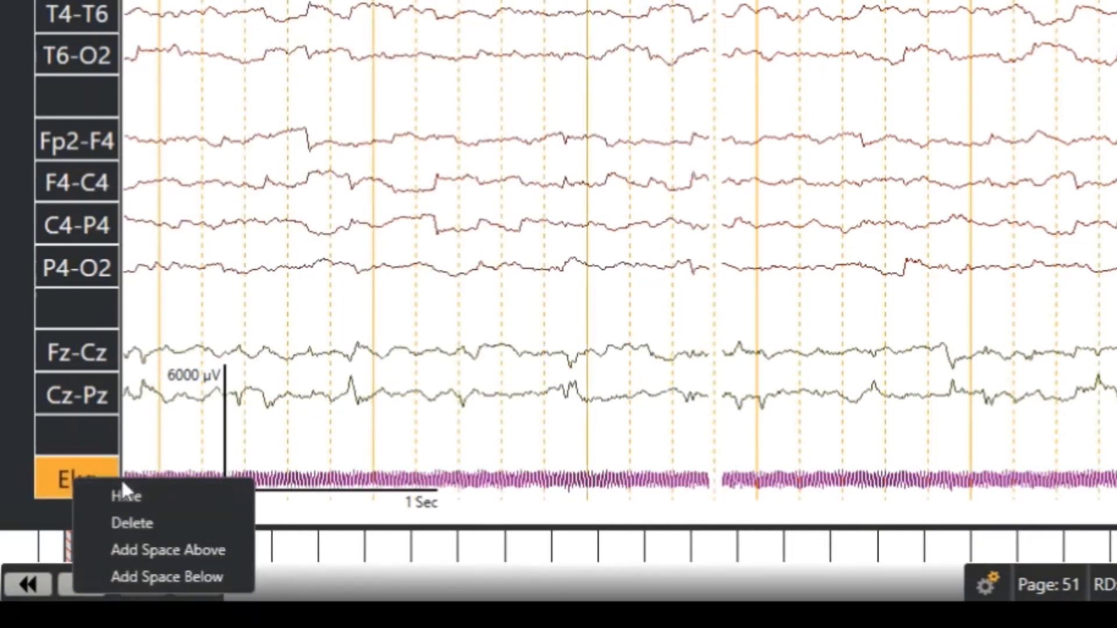
click(156, 495)
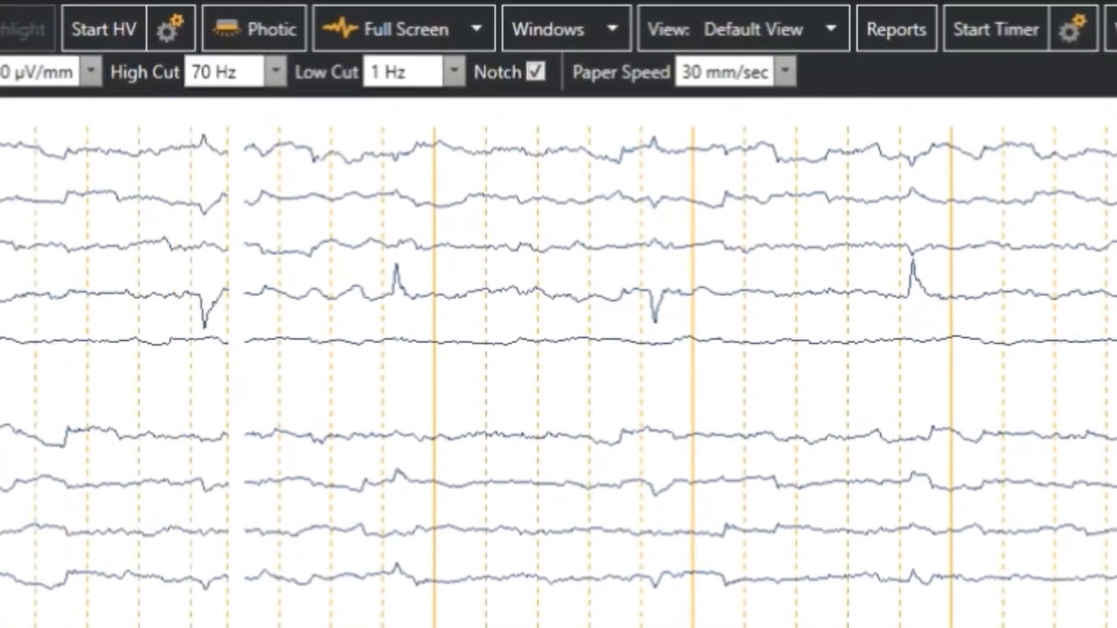
- Mark Eyes Open and Sleep events on the running recording
click(1059, 45)
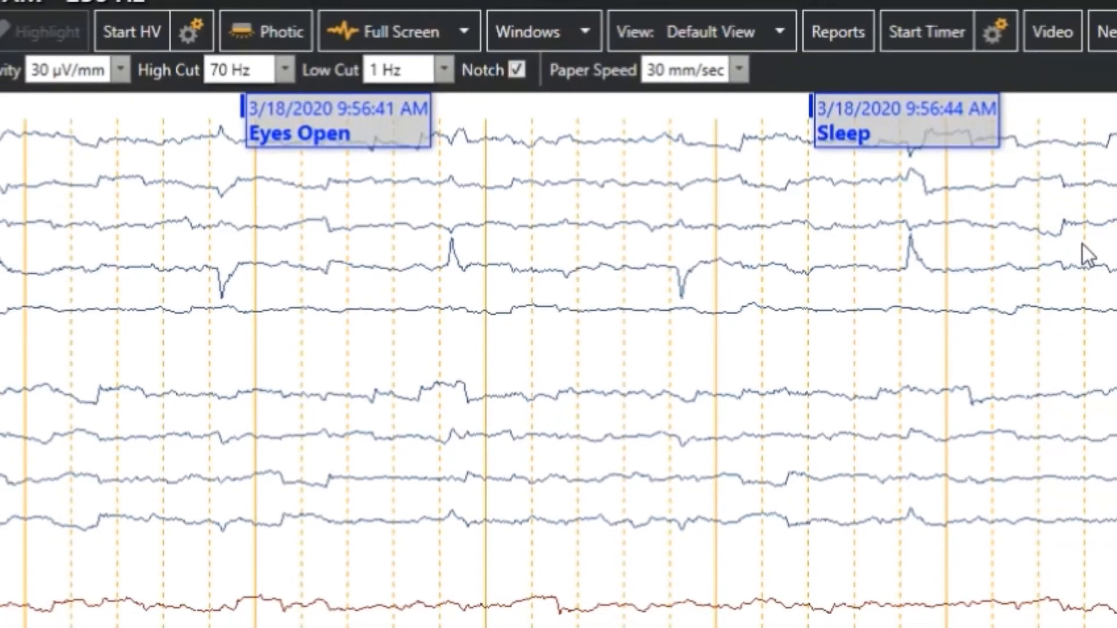
click(1075, 290)
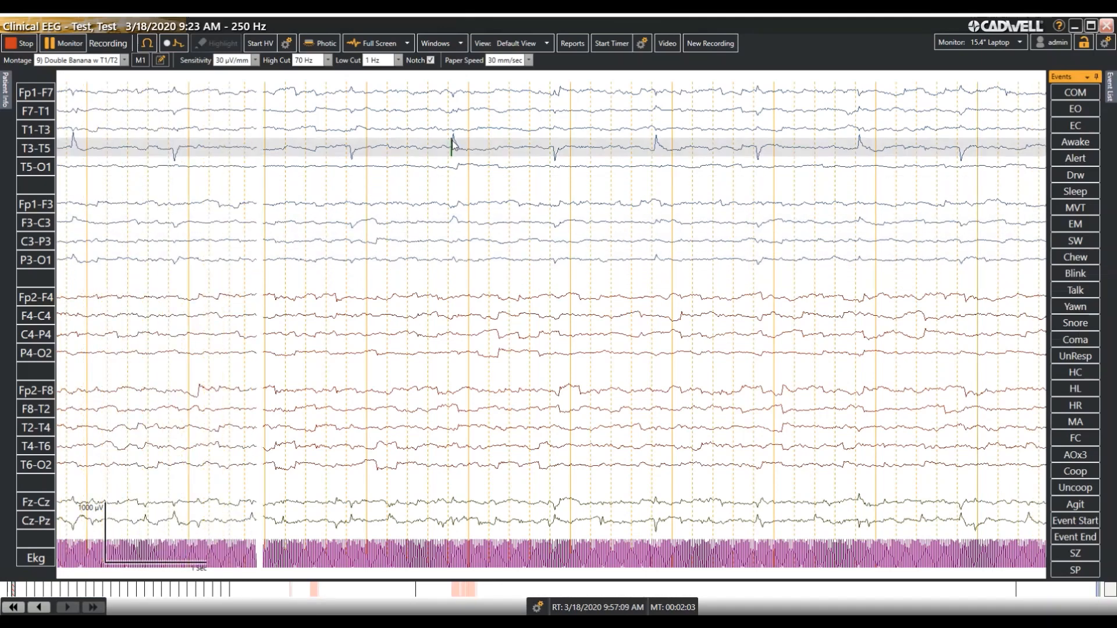
- Start hyperventilation and update its duration to 2 minutes 0 seconds in the hyperventilation settings
mouse_move(453, 142)
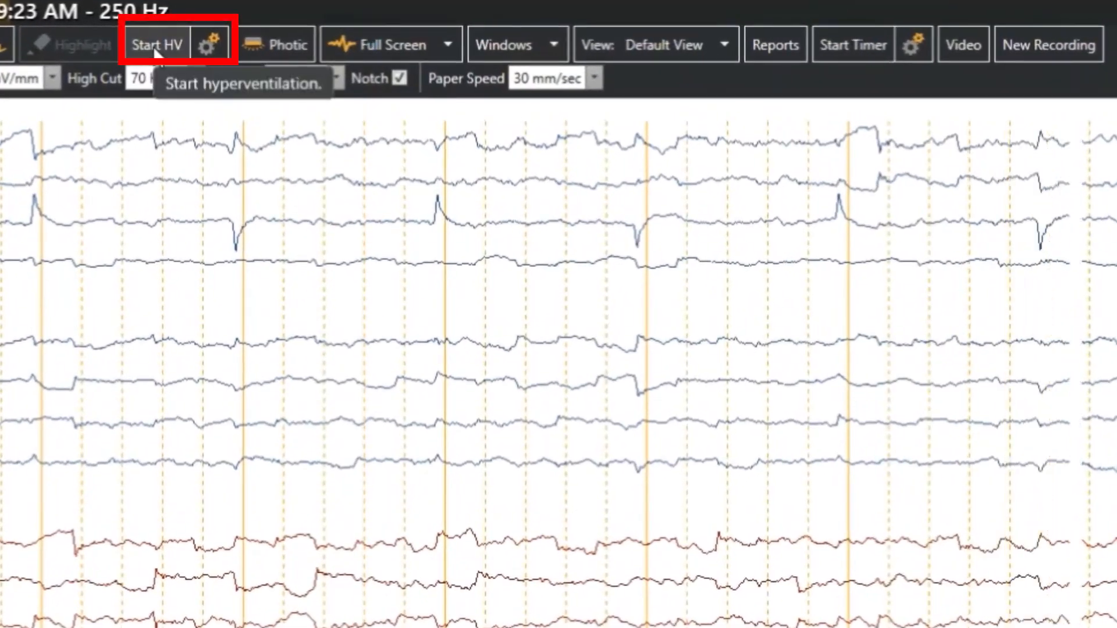
click(239, 46)
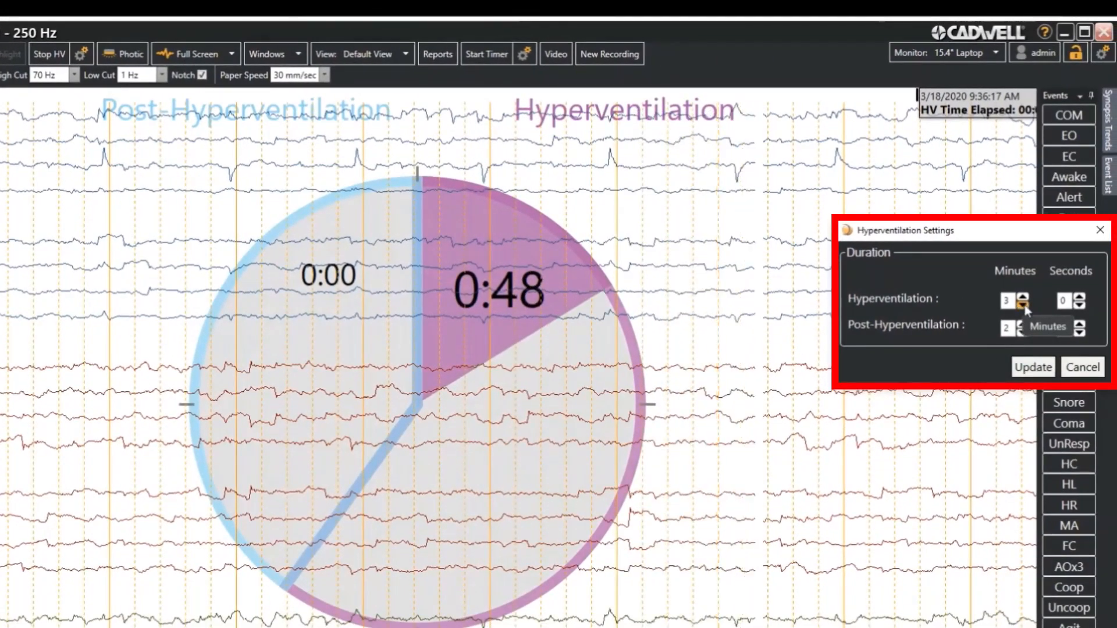
click(1022, 305)
click(1022, 305)
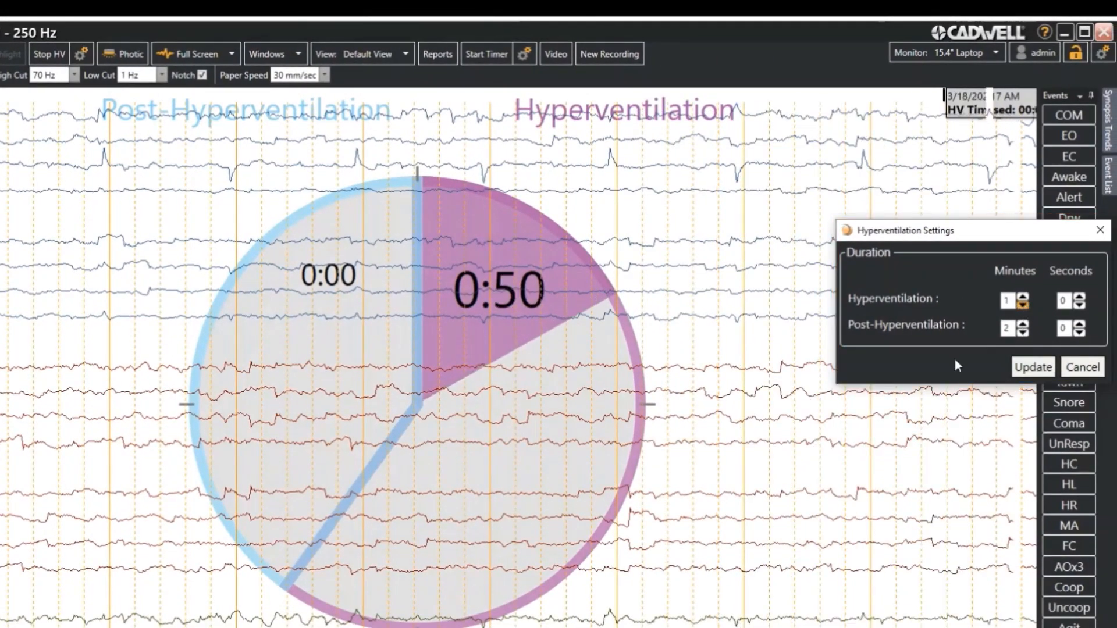
click(1023, 297)
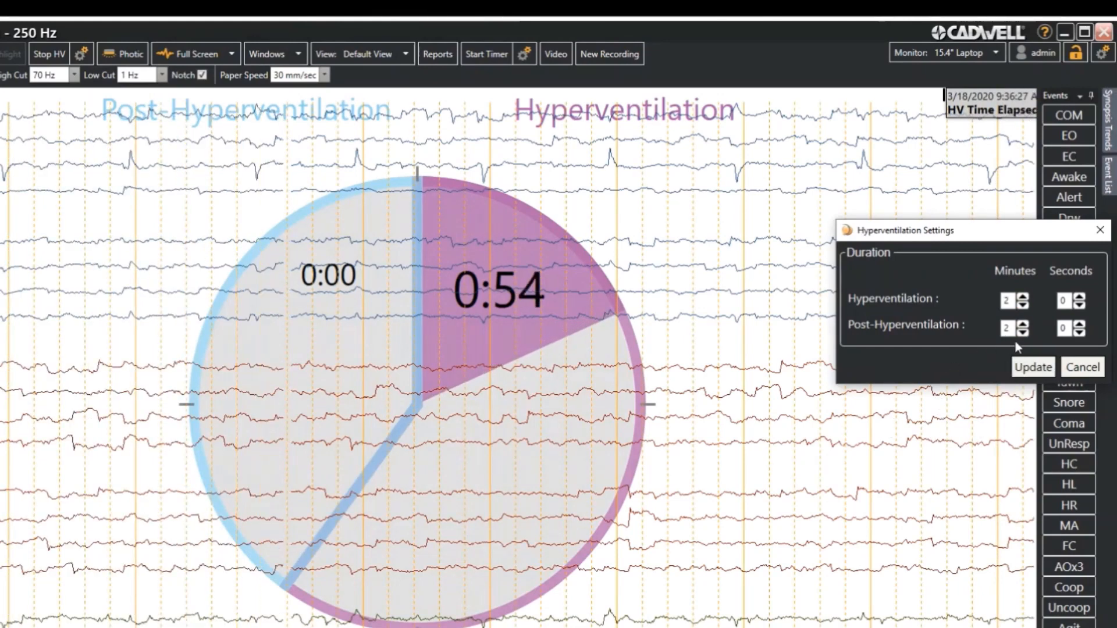
click(1033, 366)
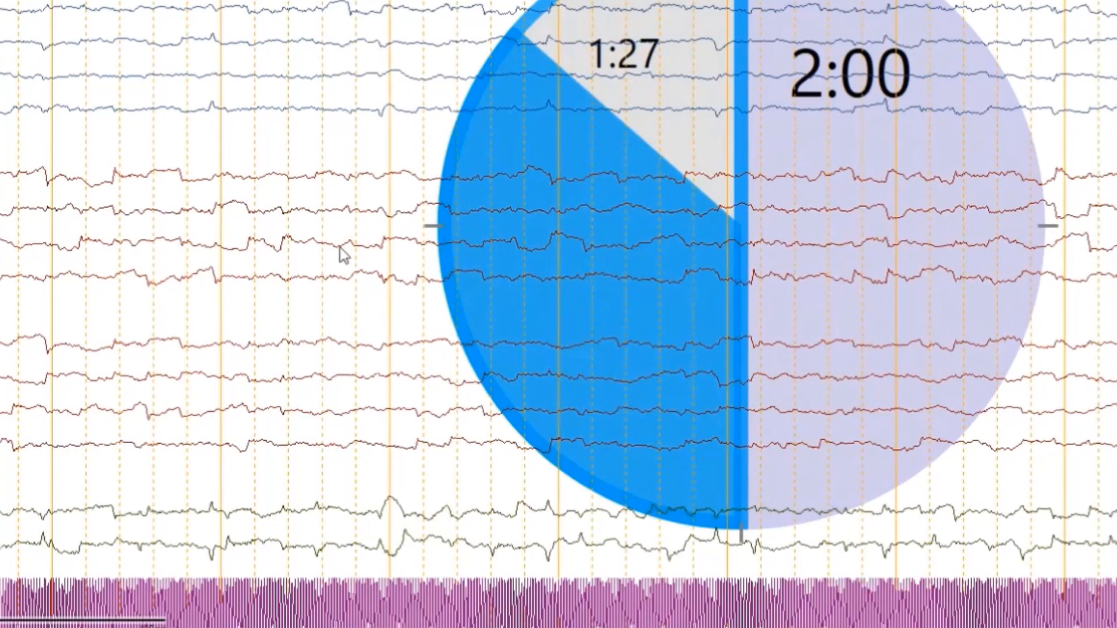
- Remove the hyperventilation timer from the traces and close the separate live hyperventilation window
right_click(339, 249)
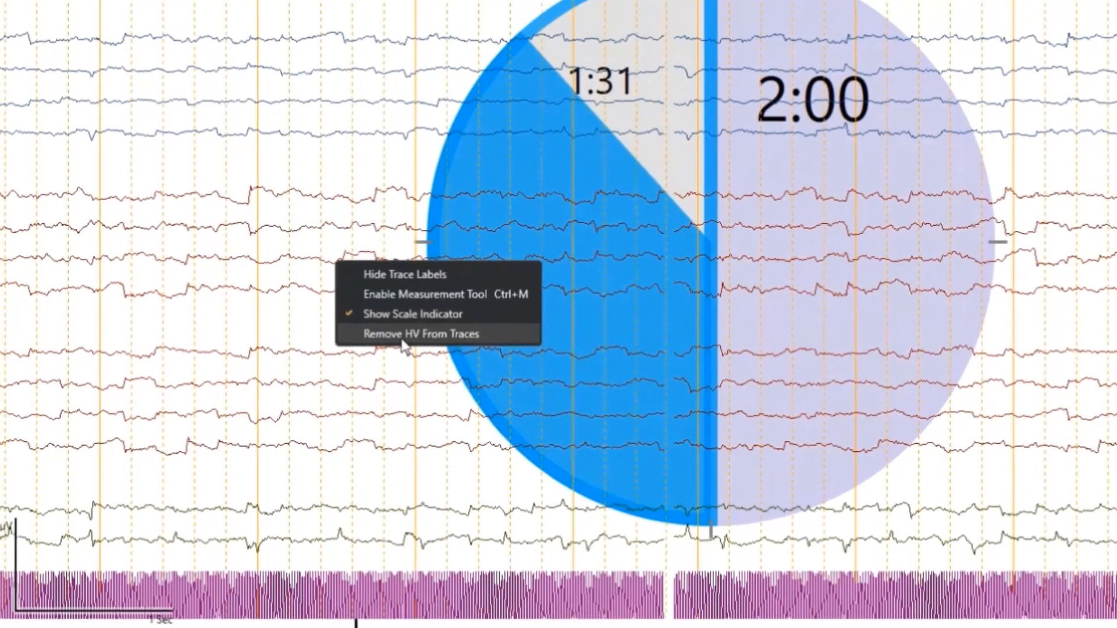
click(411, 329)
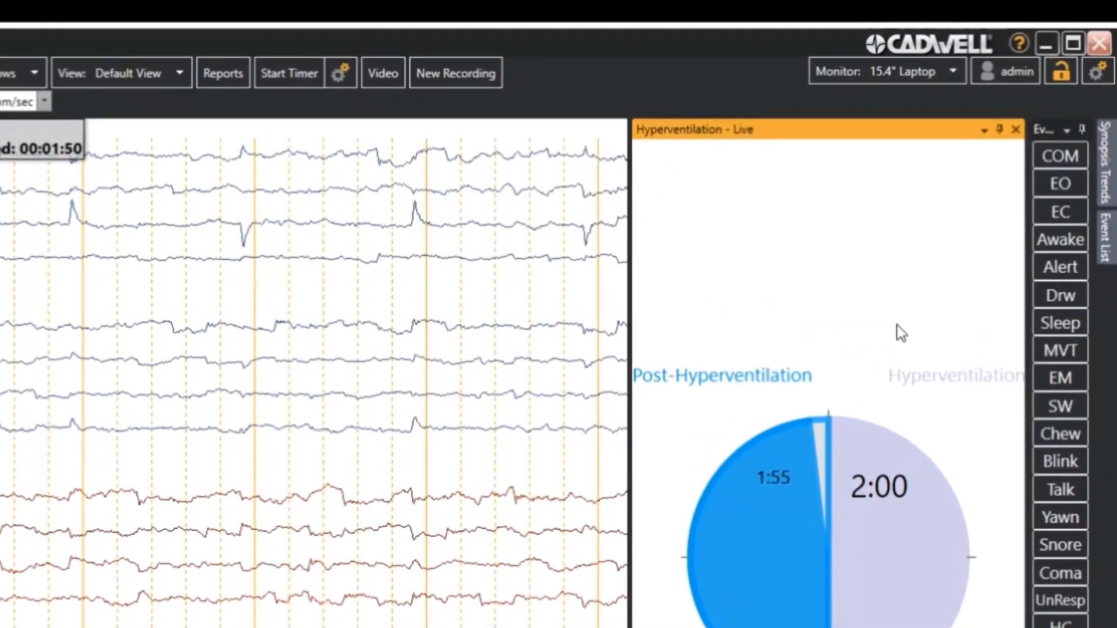
click(983, 132)
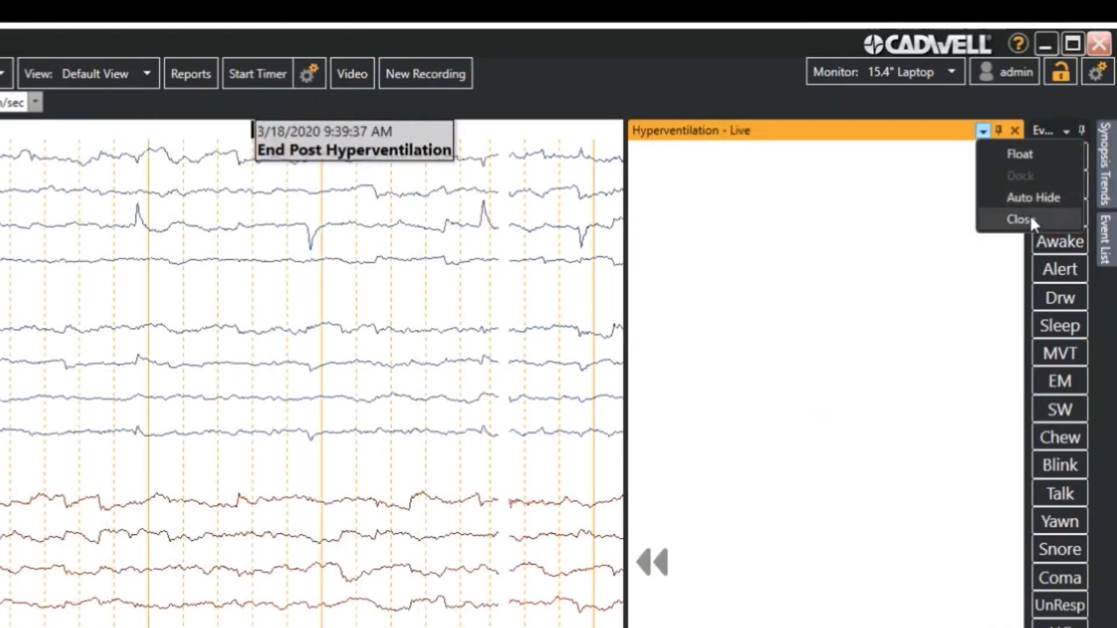
click(1031, 219)
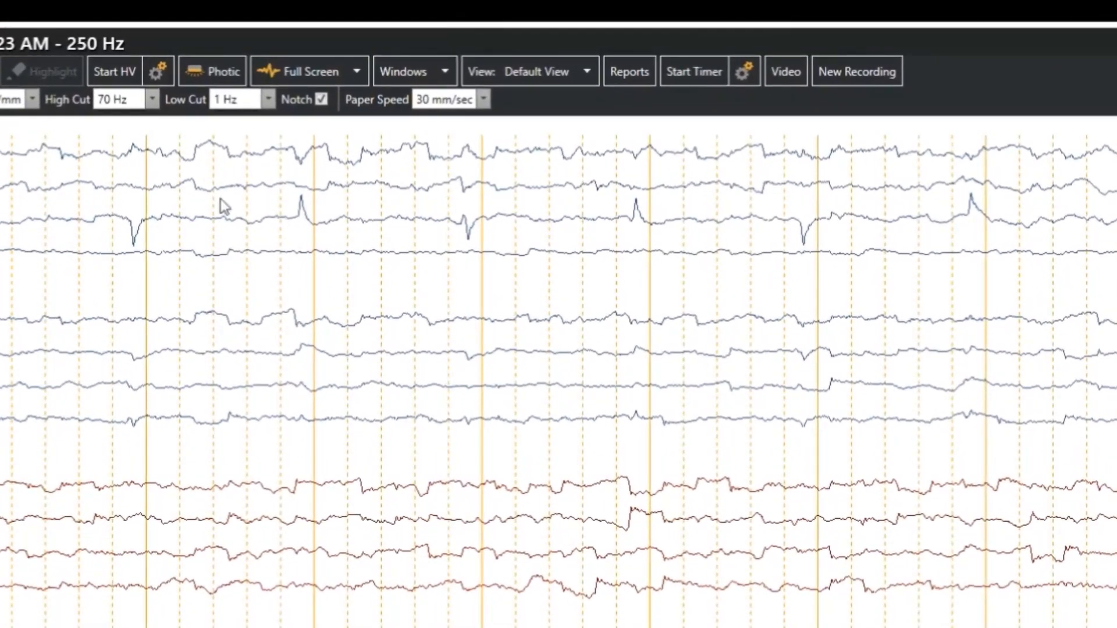
- Run the Standard Photic Routine, advance the stimulation to step 4 at 12 Hz, and stop it
click(212, 71)
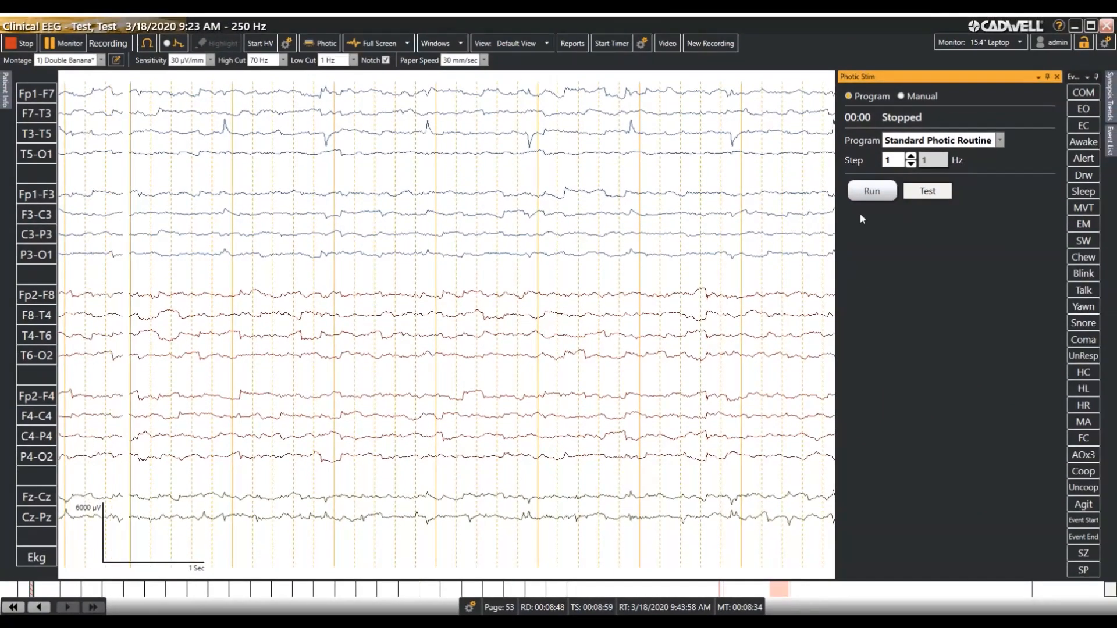
click(913, 98)
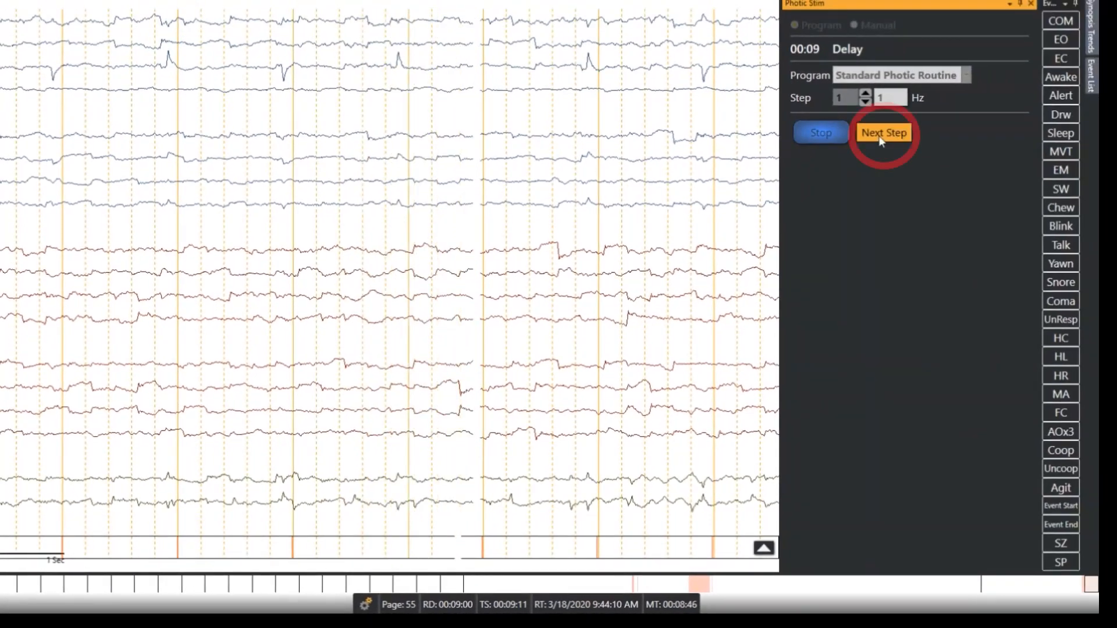
click(881, 141)
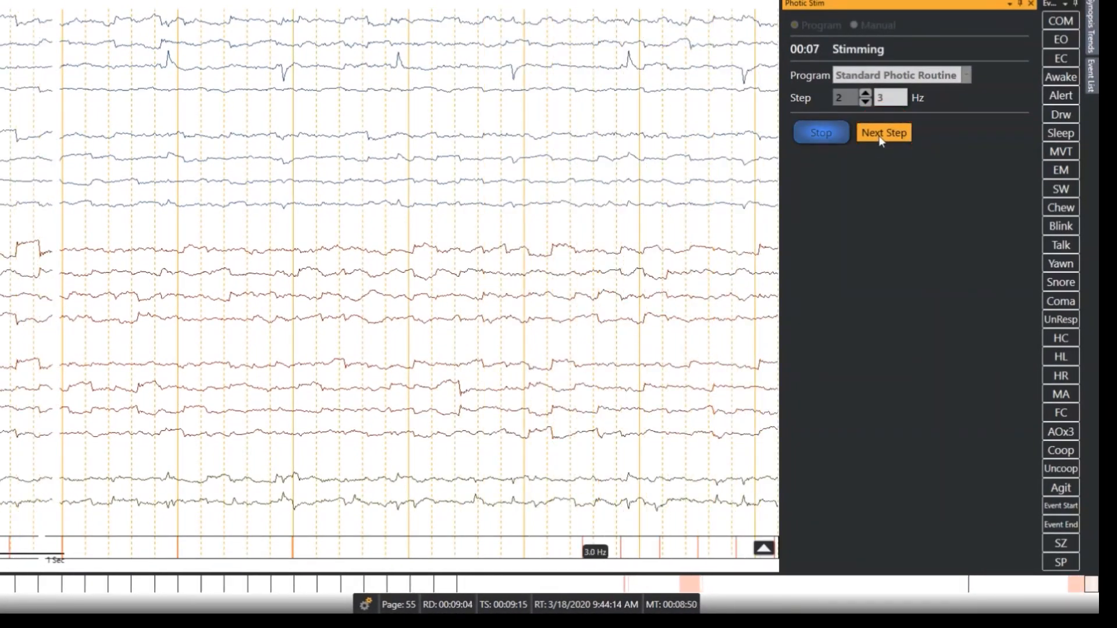
click(881, 141)
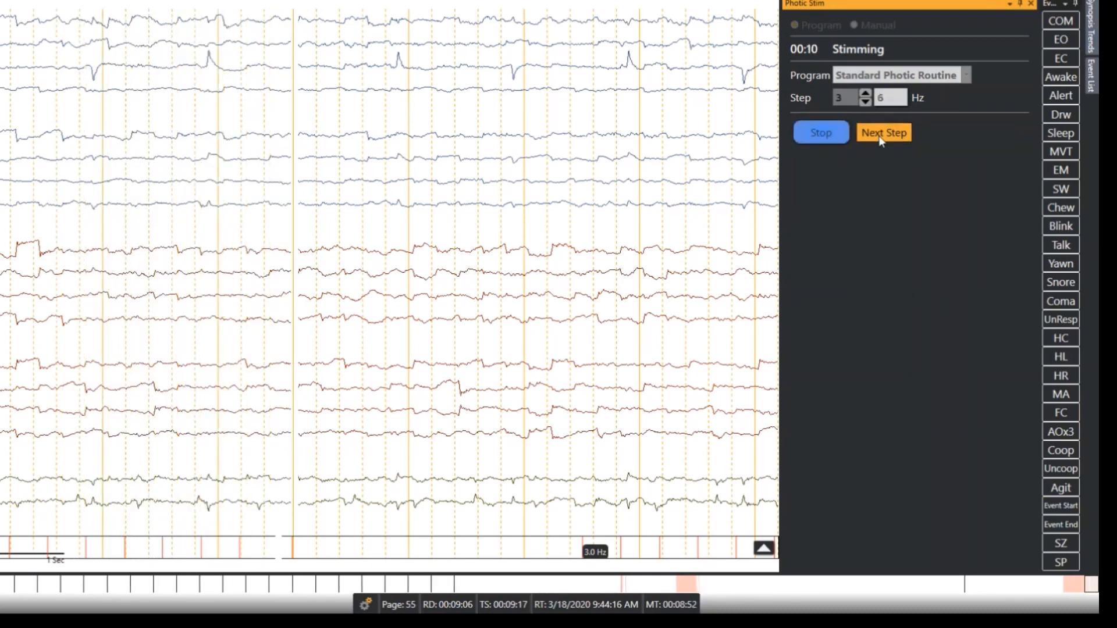
click(882, 139)
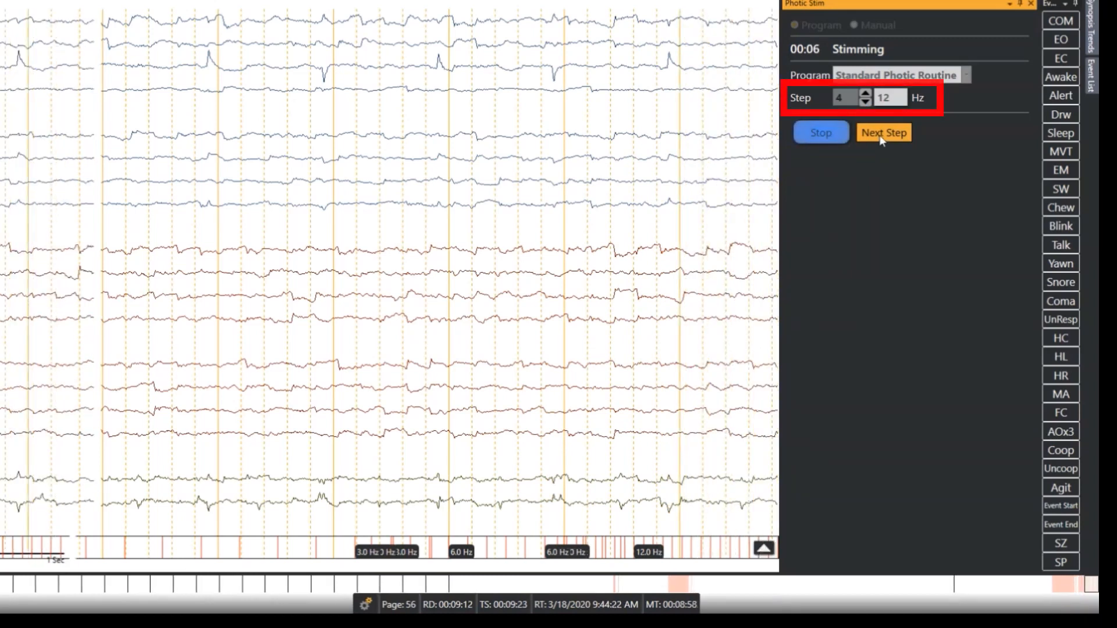
click(832, 133)
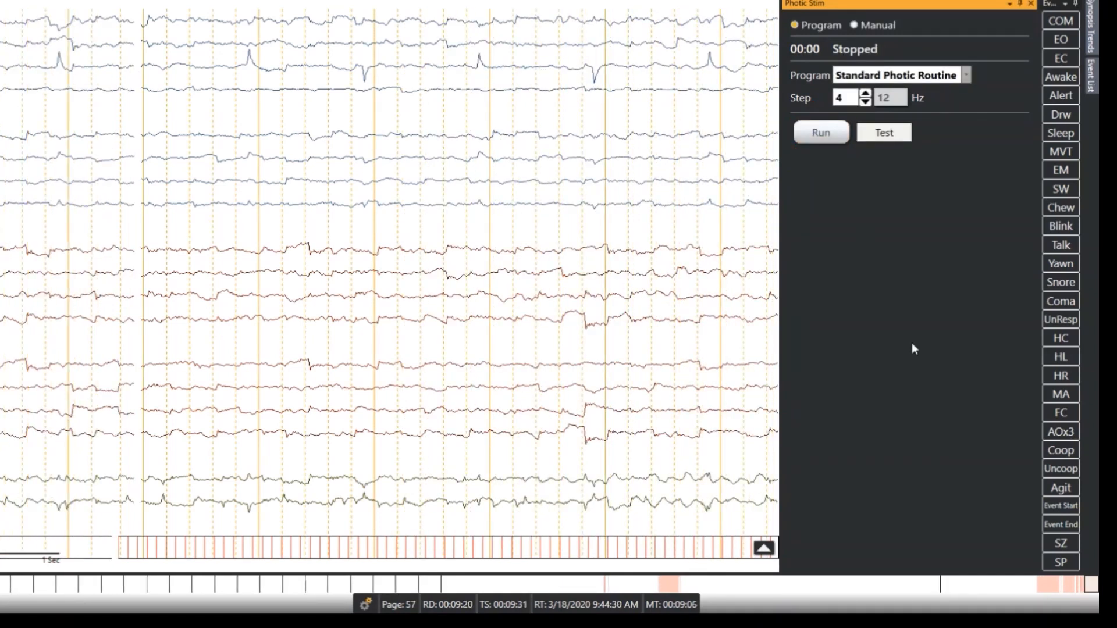
- Switch the photic stimulator to manual mode and close its window
click(854, 26)
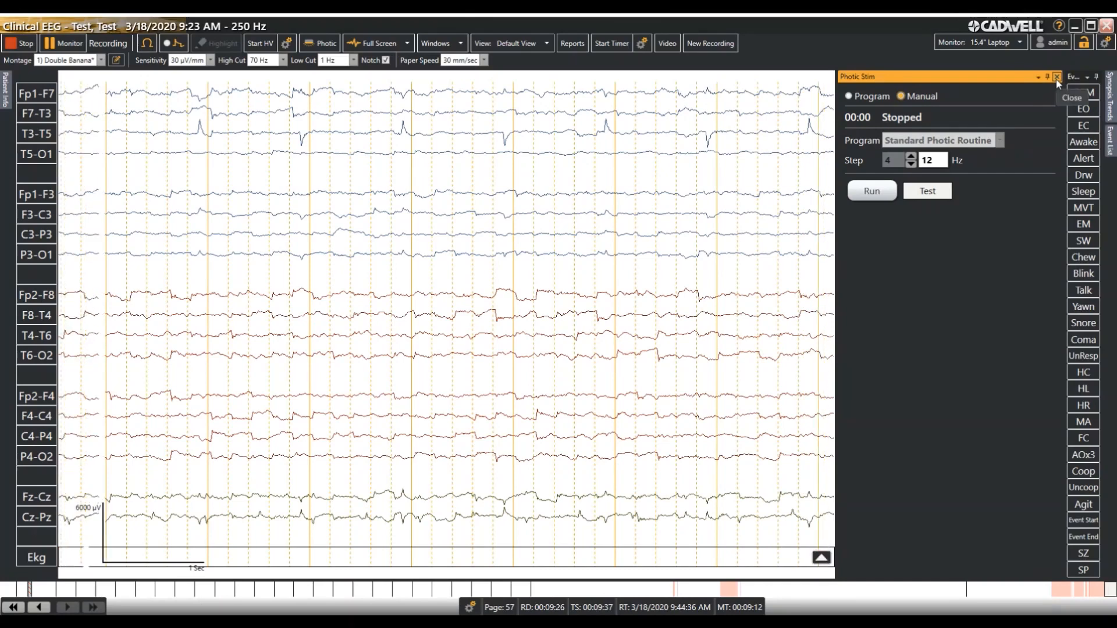
click(1058, 79)
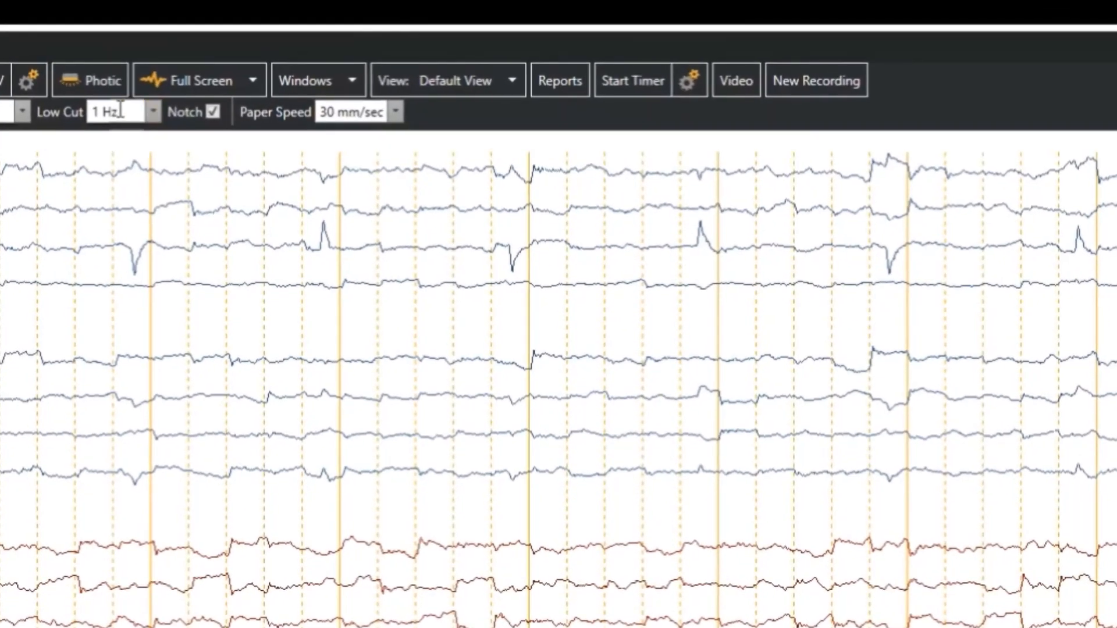
- Switch the trace display to Split View and return it to Full Screen
click(225, 75)
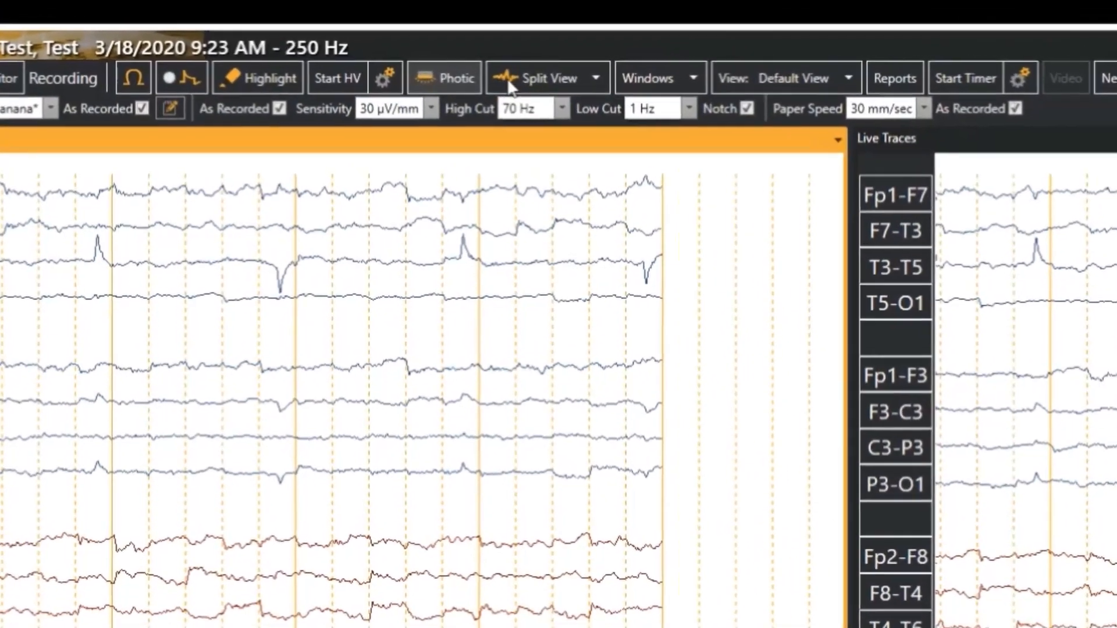
click(388, 45)
click(572, 107)
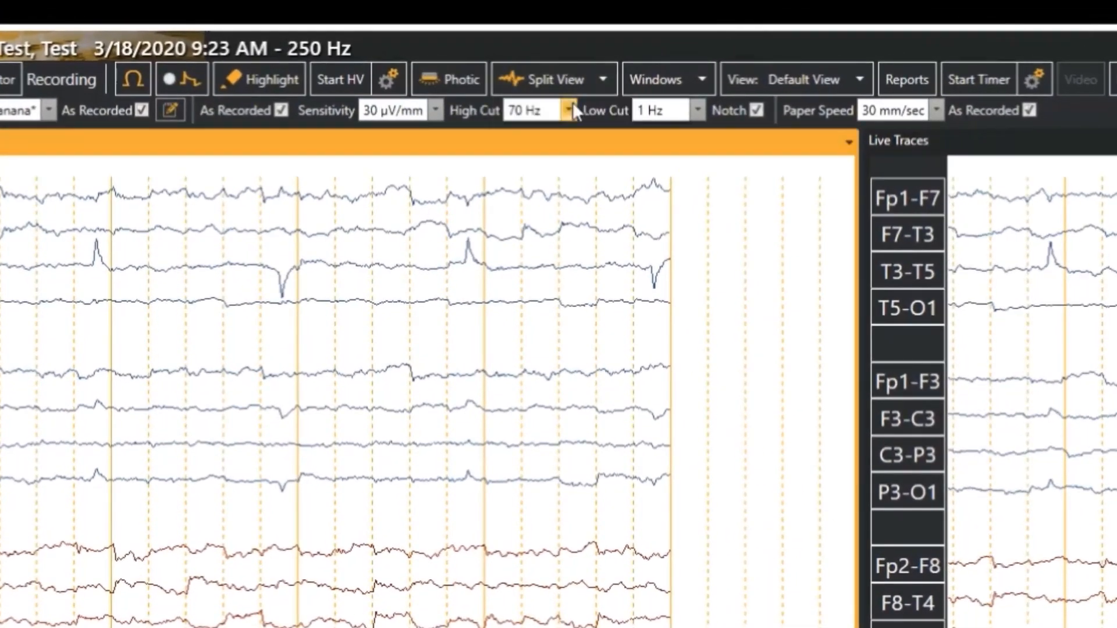
- Turn off the Synopsis Trends window
click(708, 79)
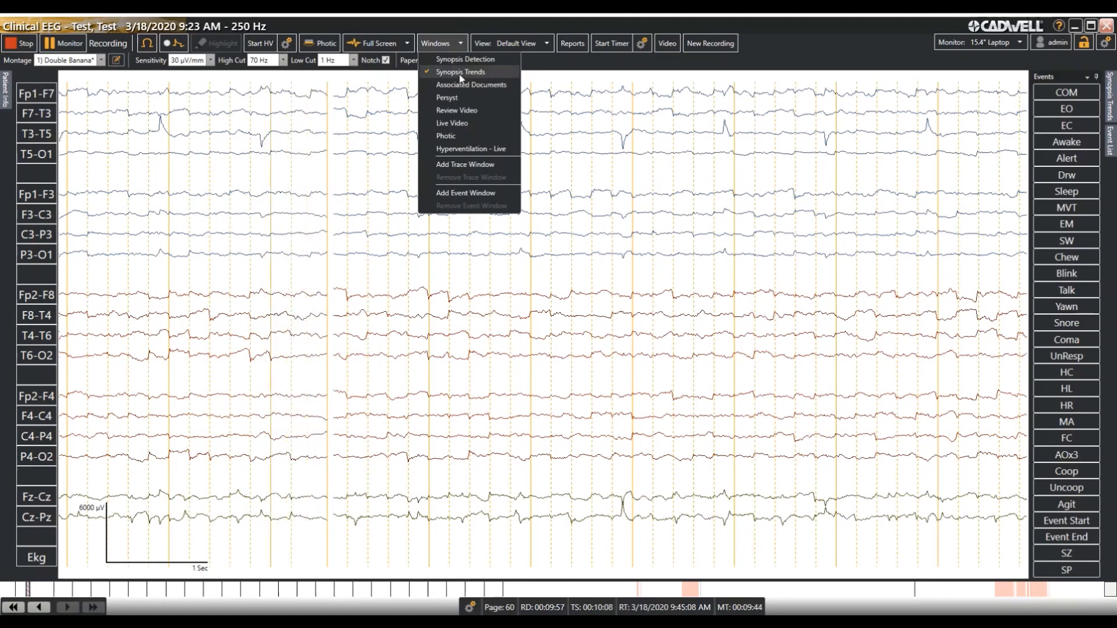
click(460, 72)
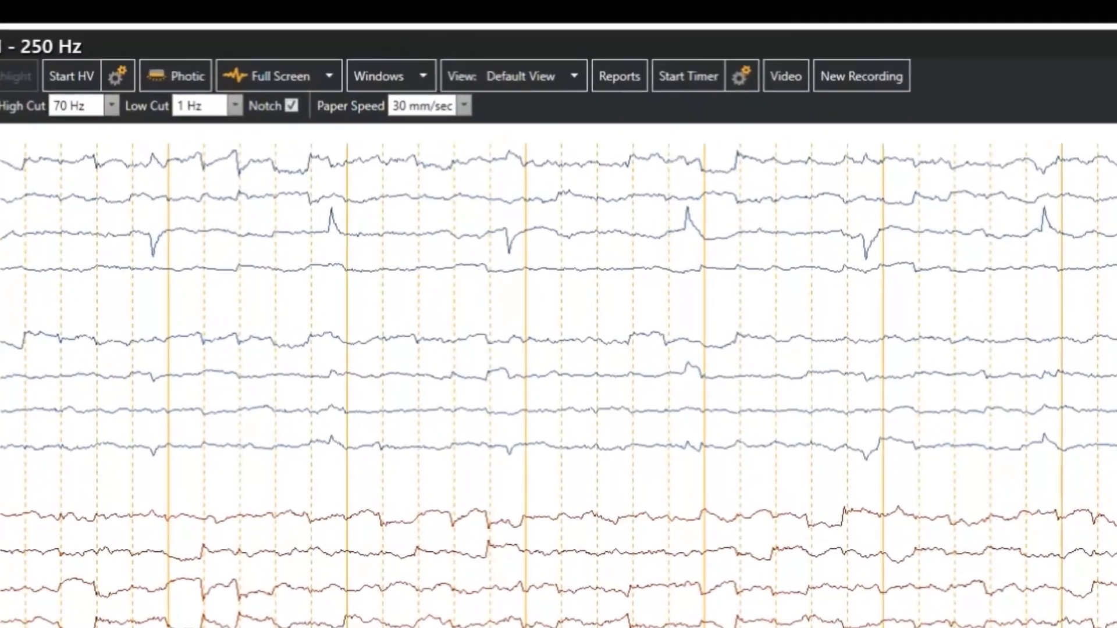
- Add a live trace window titled "fdhadhdghdsg" with the Cz Reference montage, and close that window
click(356, 83)
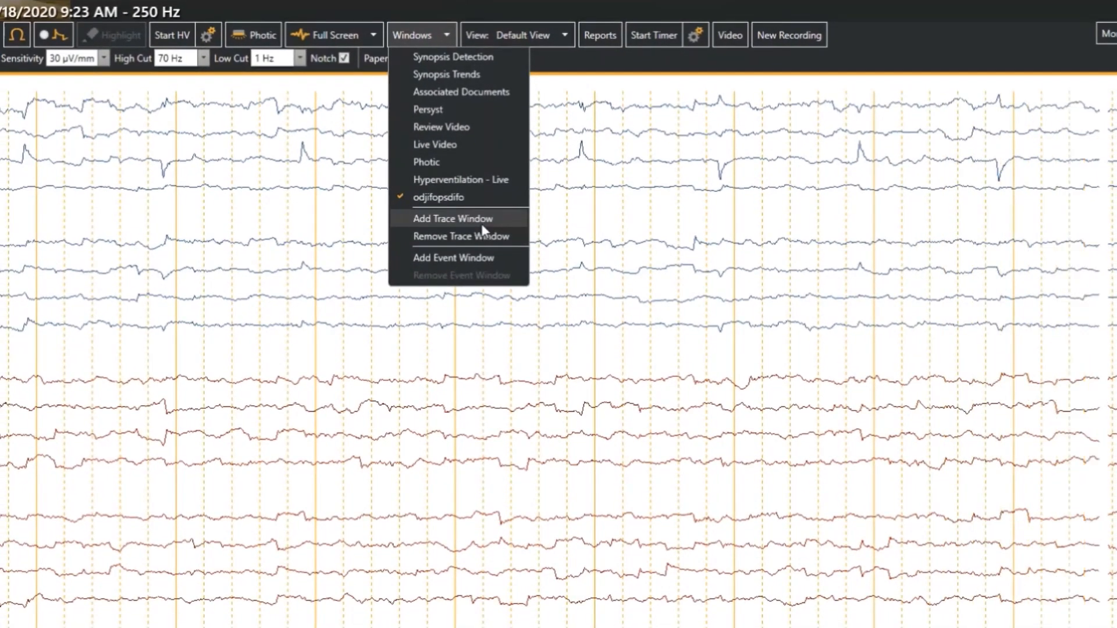
click(481, 224)
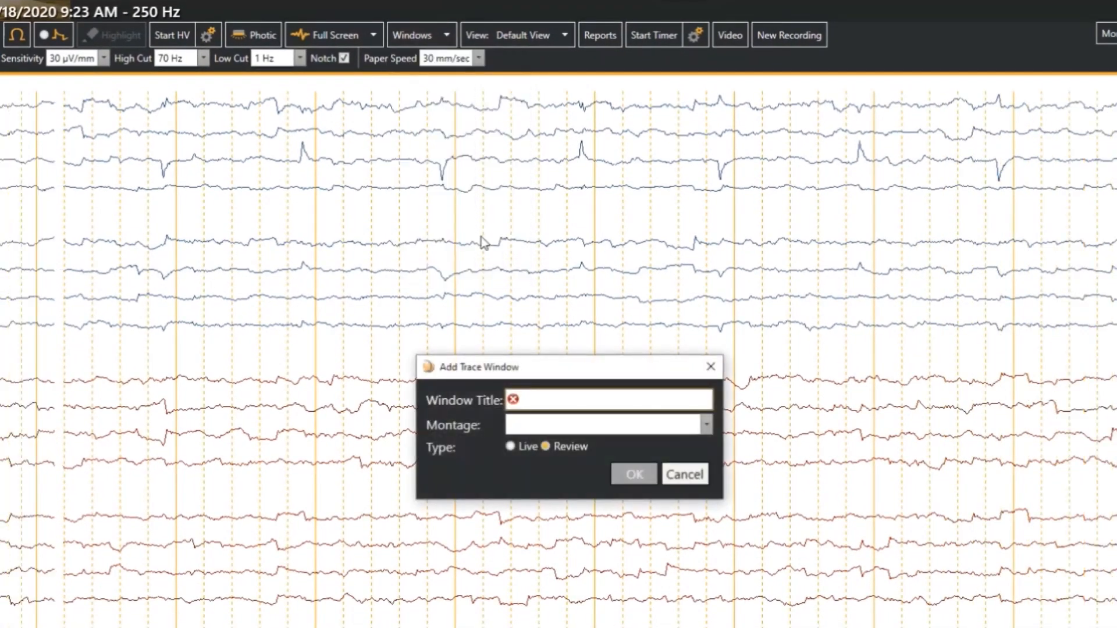
click(586, 391)
text(fdhadhdghdsg)
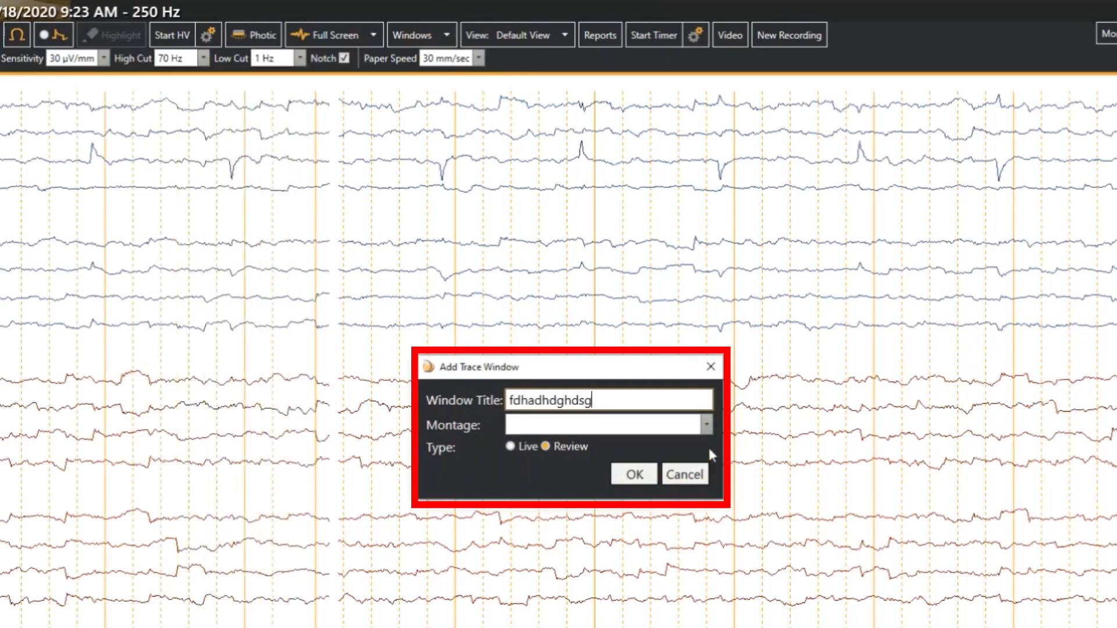
click(706, 425)
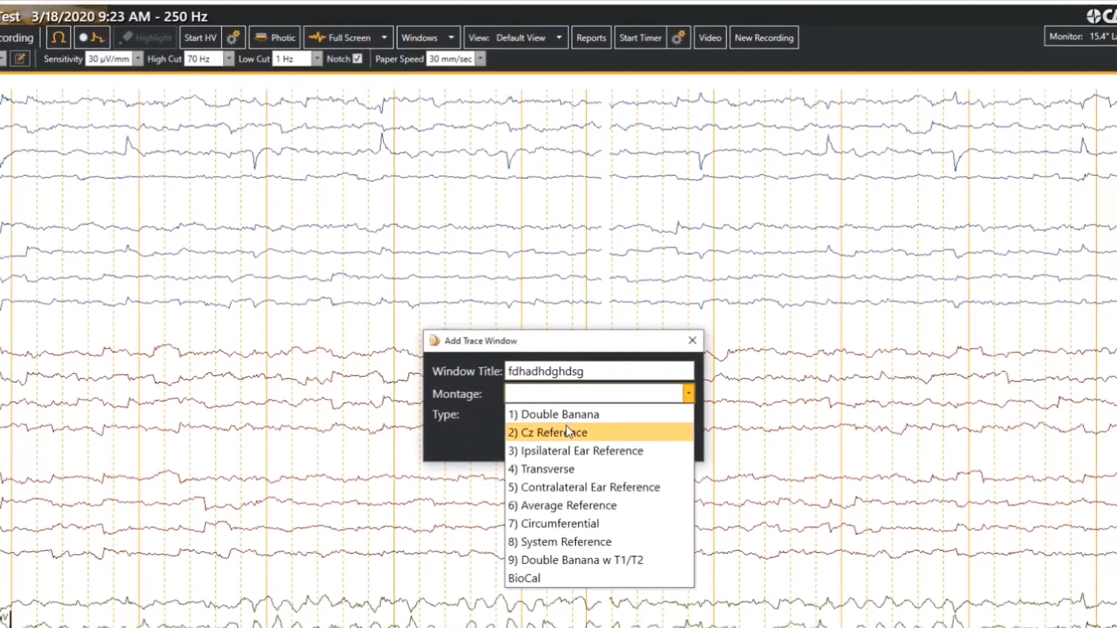
click(567, 467)
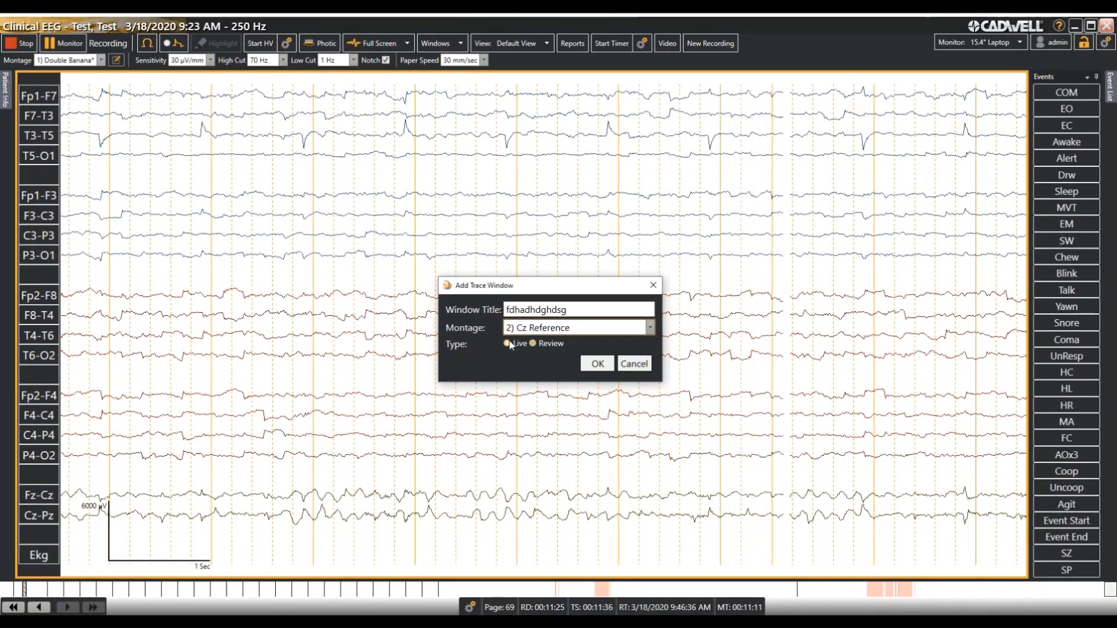
click(598, 365)
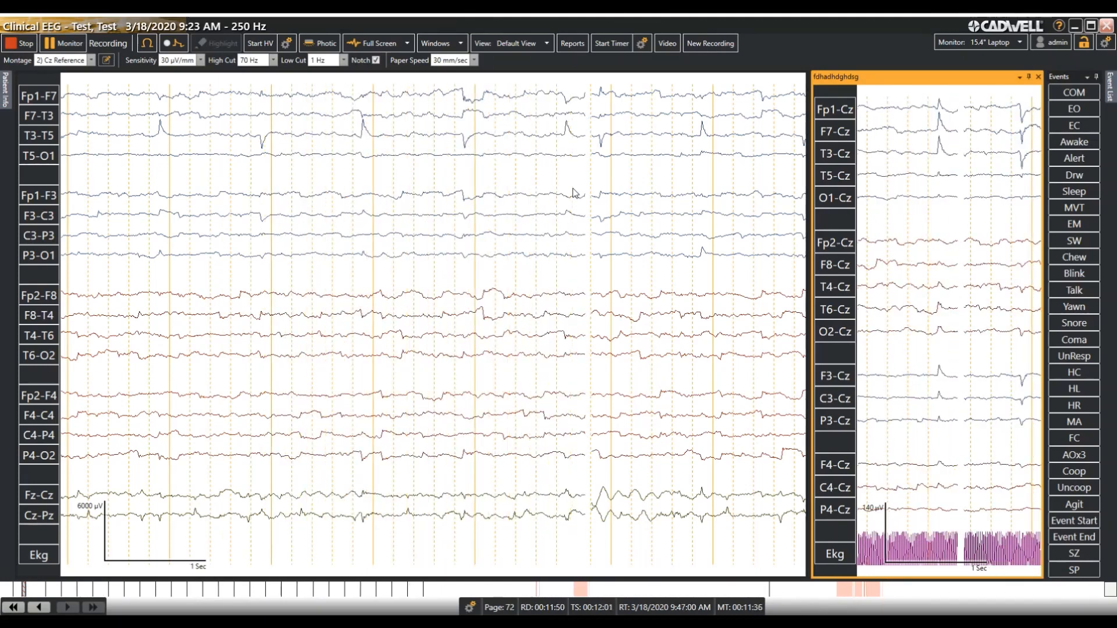
click(1038, 76)
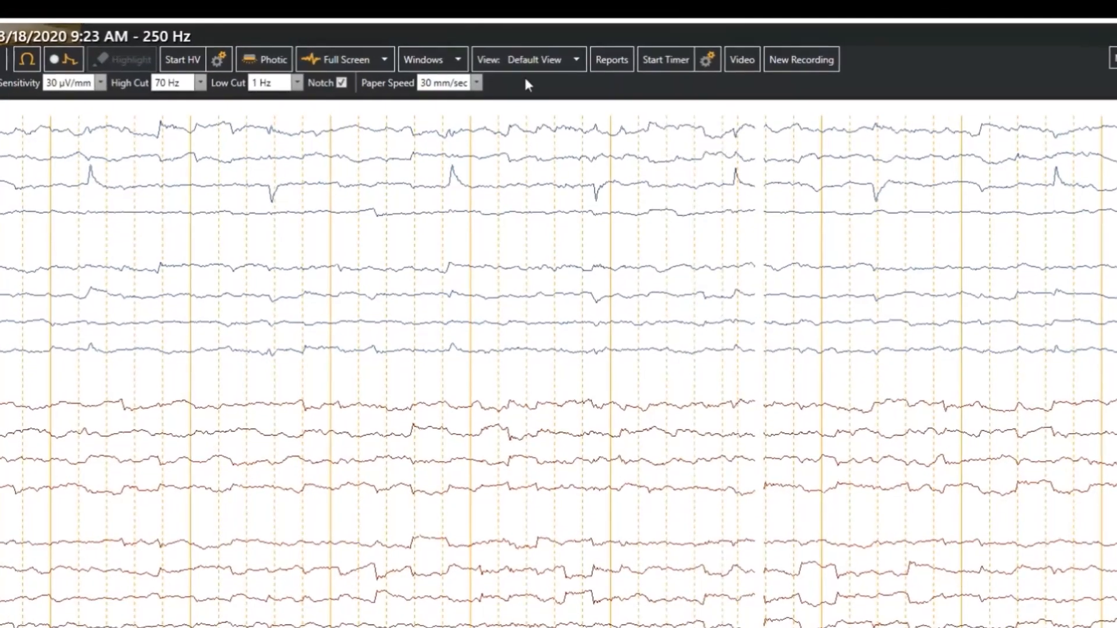
- Examine the available view options and report types, and cancel the report selection
click(577, 59)
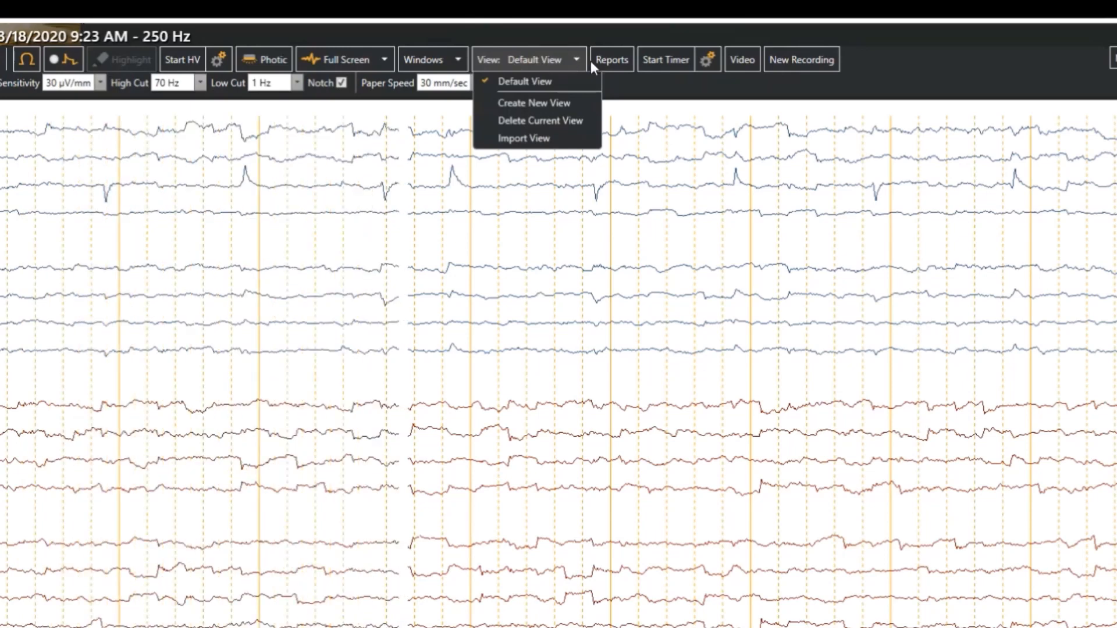
click(610, 62)
click(609, 62)
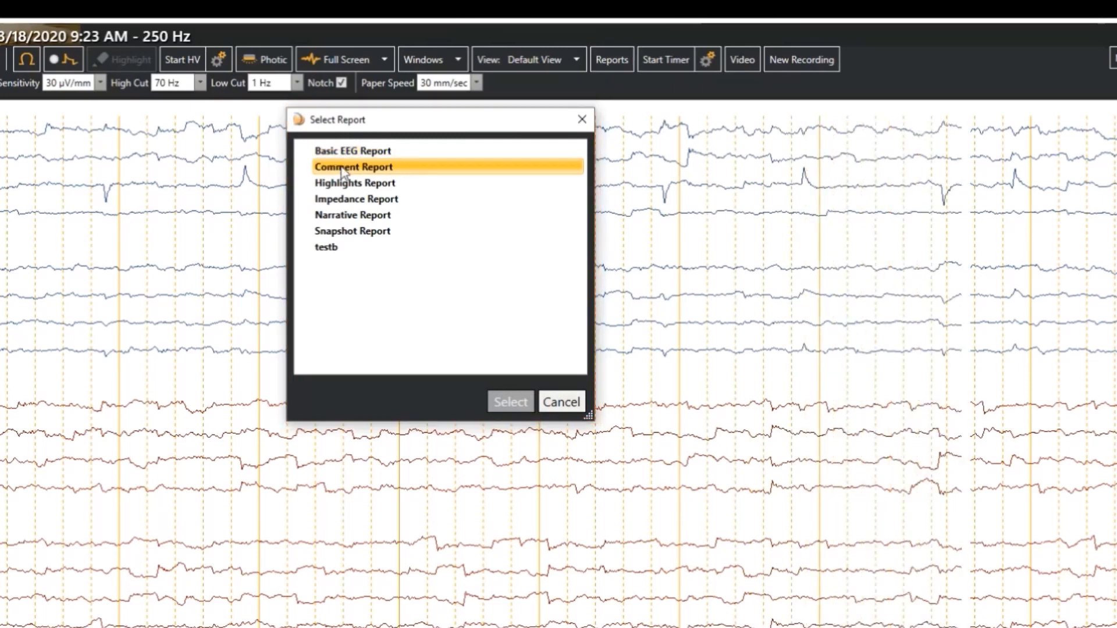
click(573, 409)
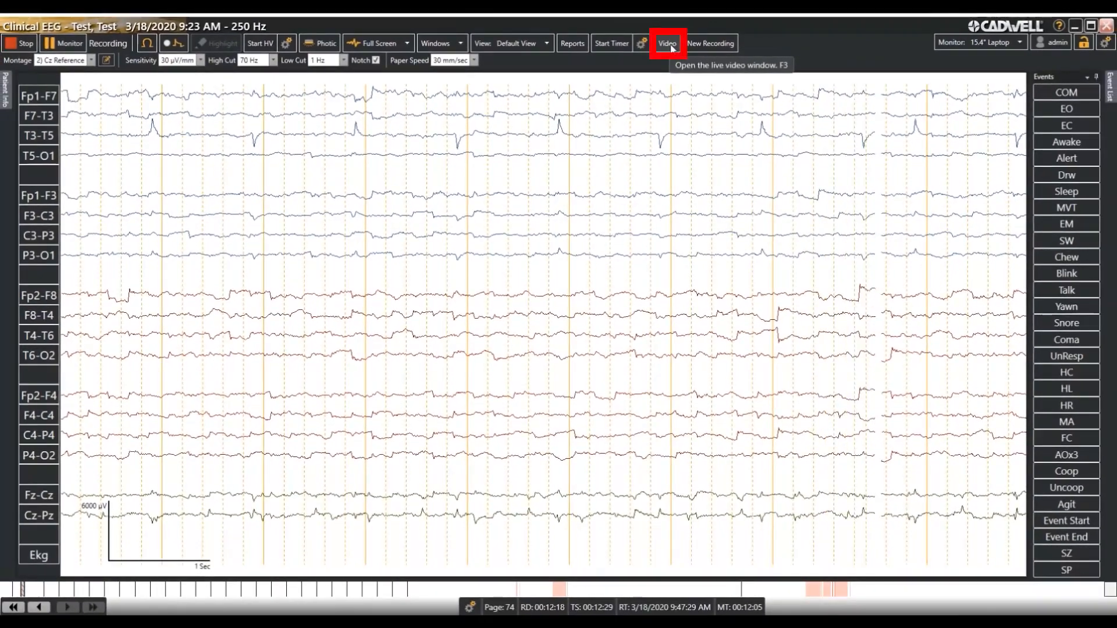
click(671, 47)
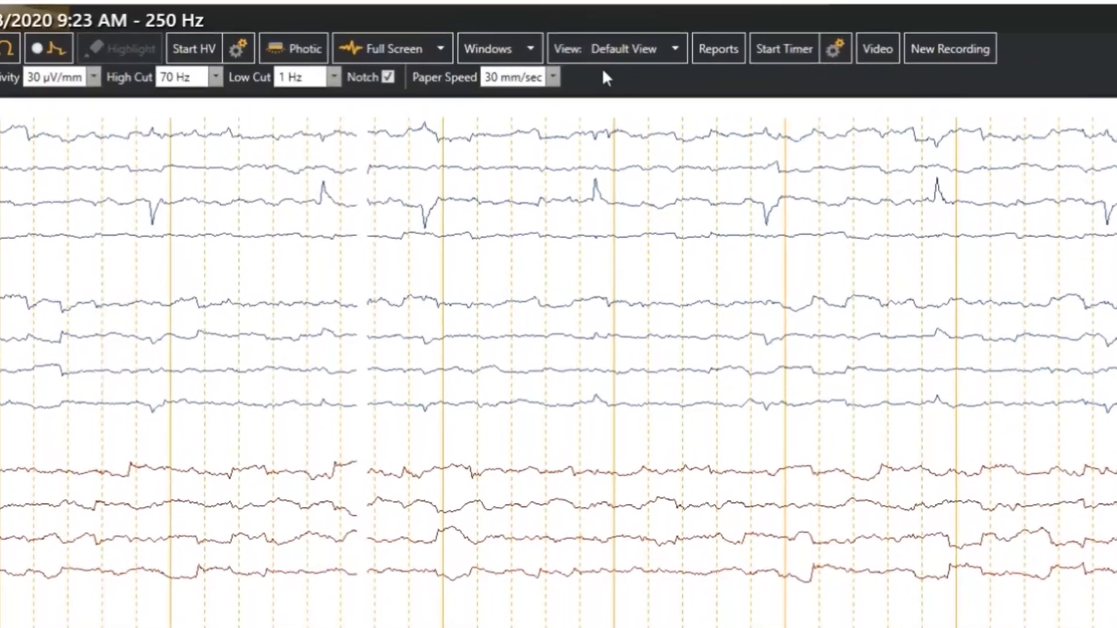
click(562, 52)
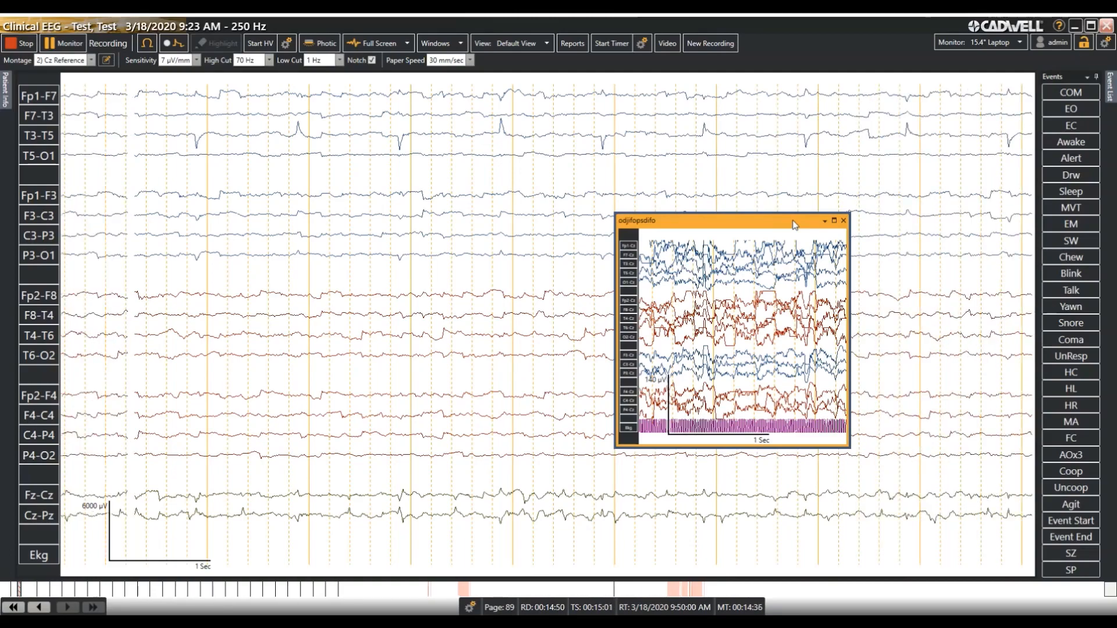
- Dock the floating odjifopsdifo trace window below the main traces, and redock it above them
drag(795, 225, 827, 181)
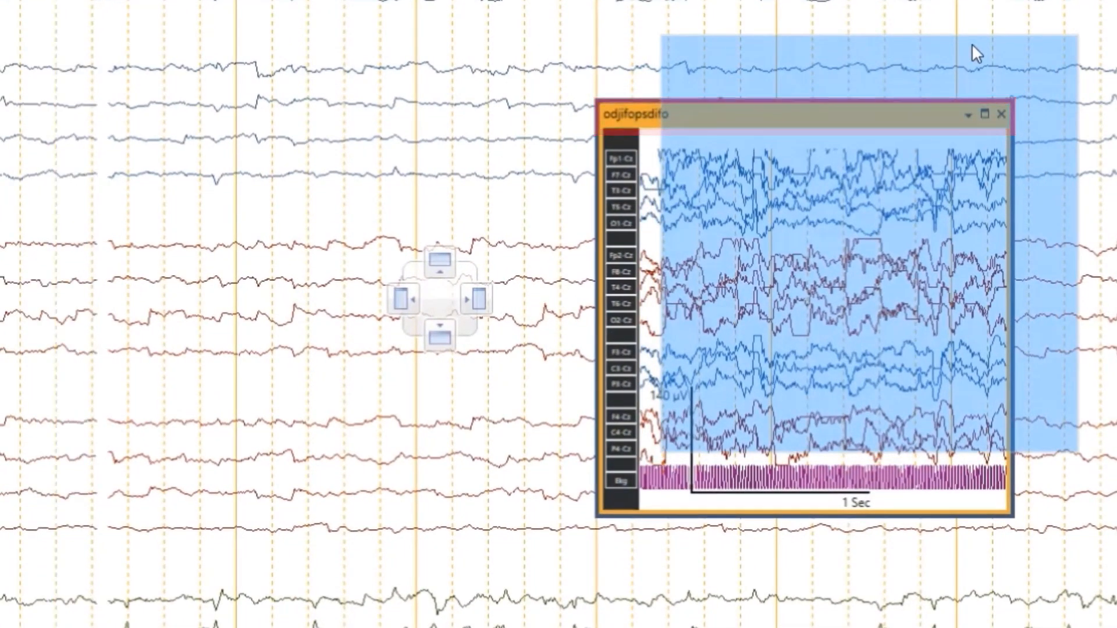
drag(972, 45, 447, 341)
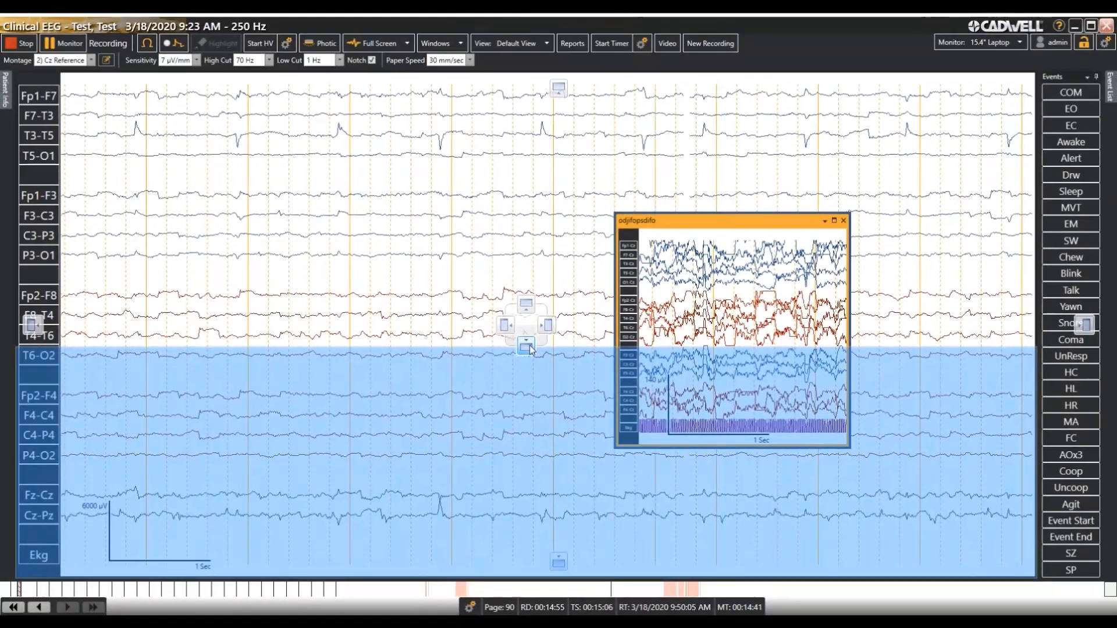
drag(530, 347, 555, 195)
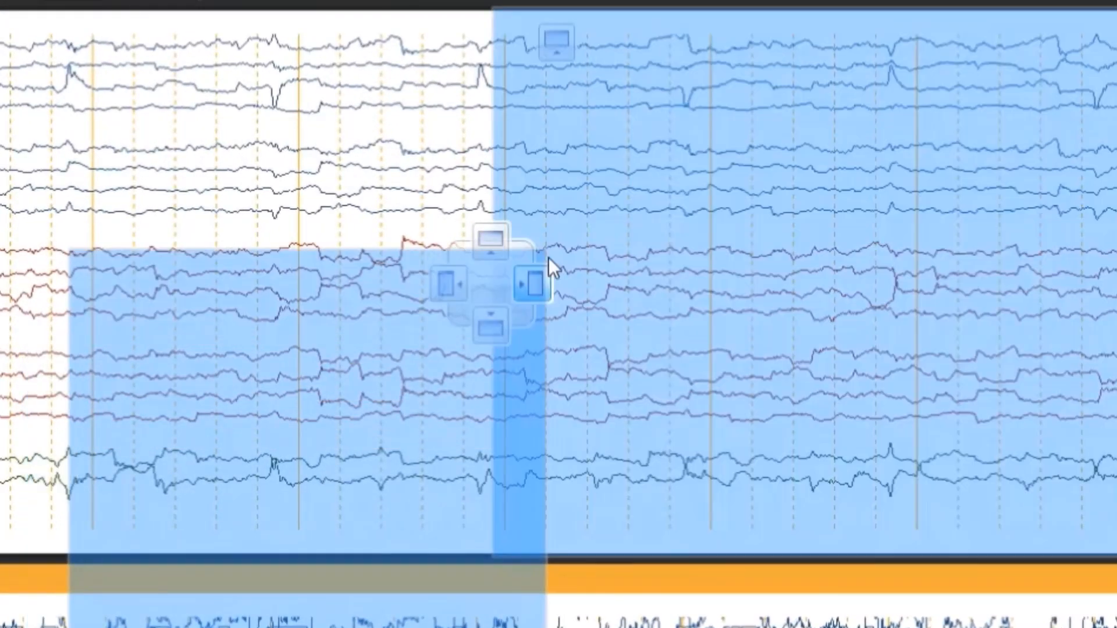
drag(548, 258, 491, 238)
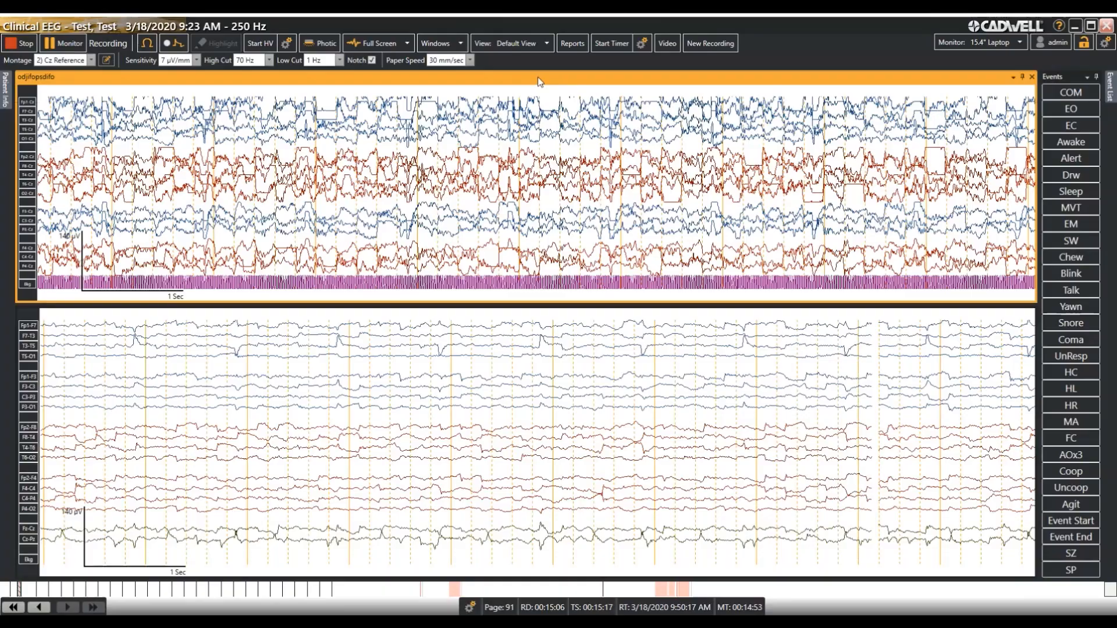
- Redock the odjifopsdifo trace window left of the main traces, and move it to the right of the Events panel
drag(537, 77, 524, 204)
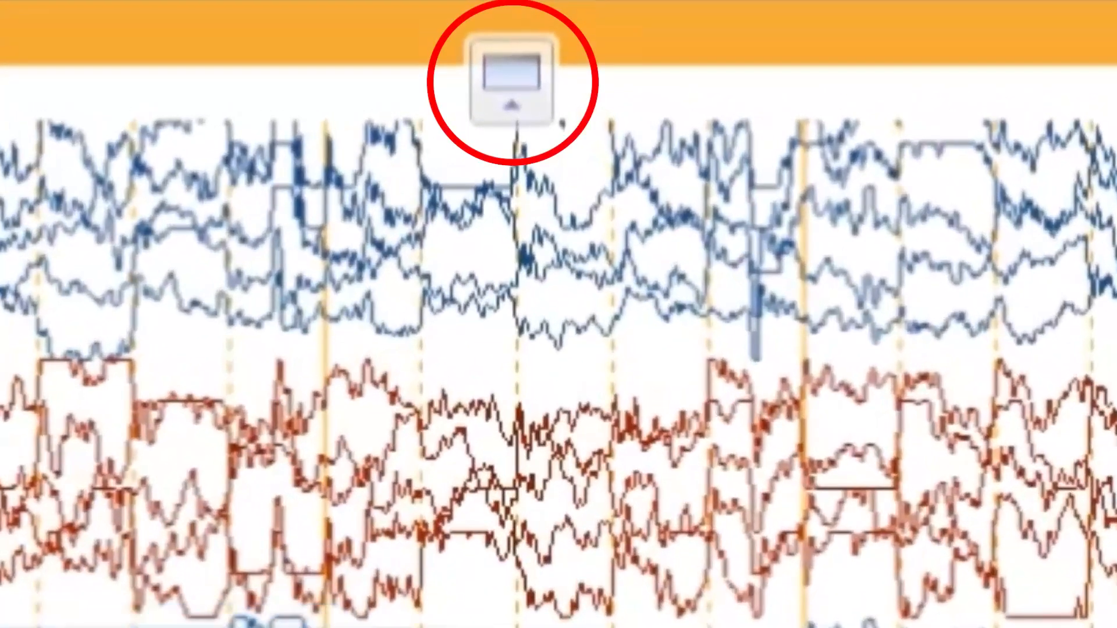
drag(558, 110, 26, 330)
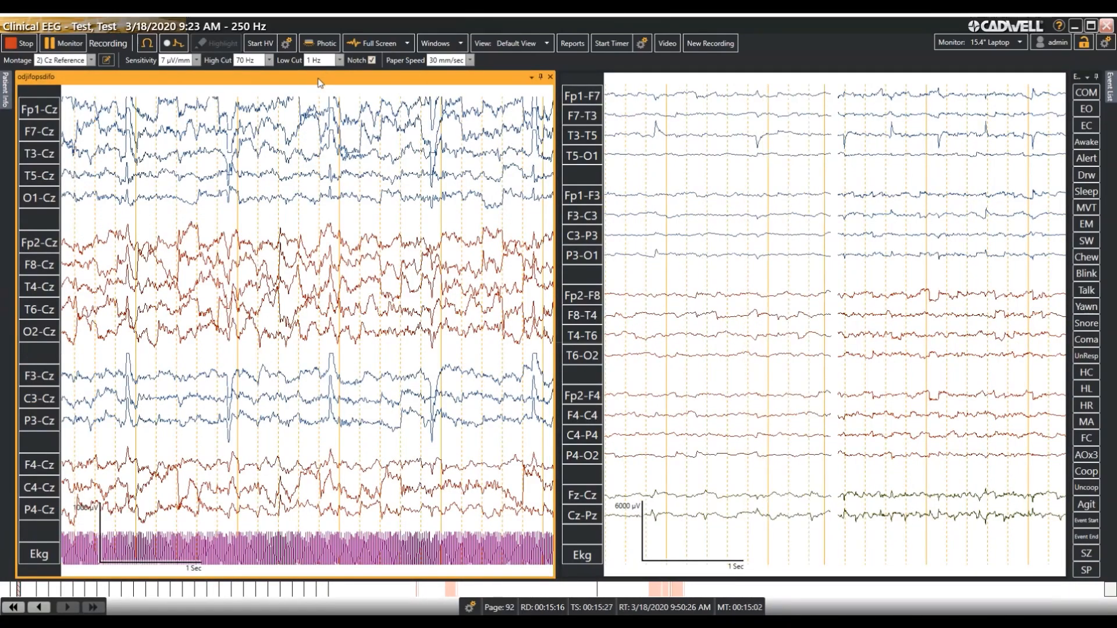
drag(323, 77, 1083, 326)
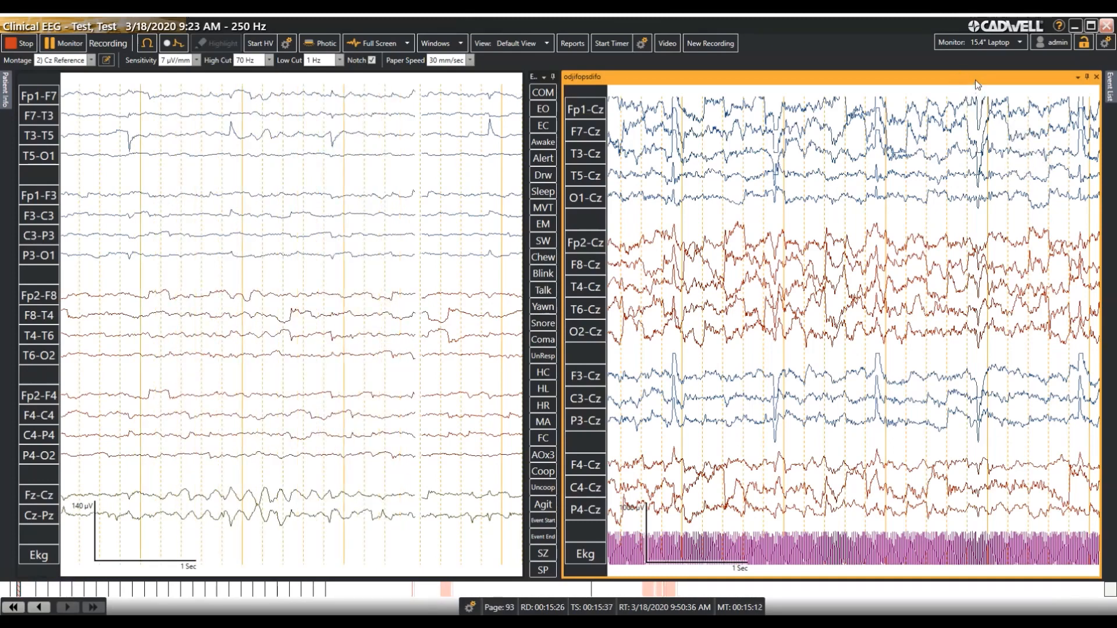
drag(976, 79, 543, 352)
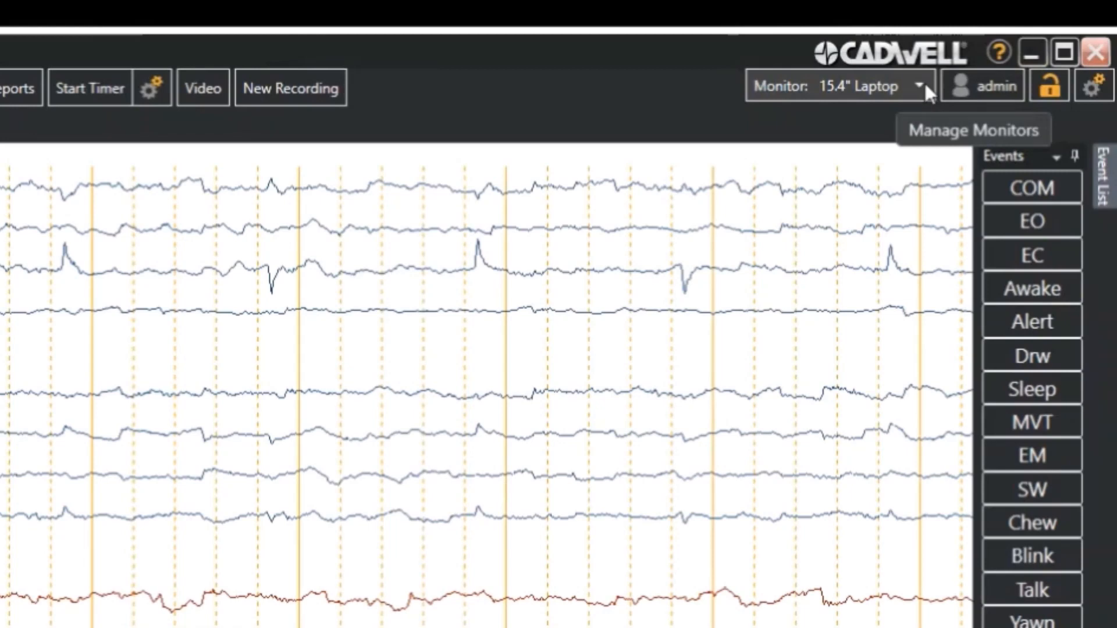
- Switch the monitor calibration to Uncalibrated and return it to 15.4" Laptop
click(926, 87)
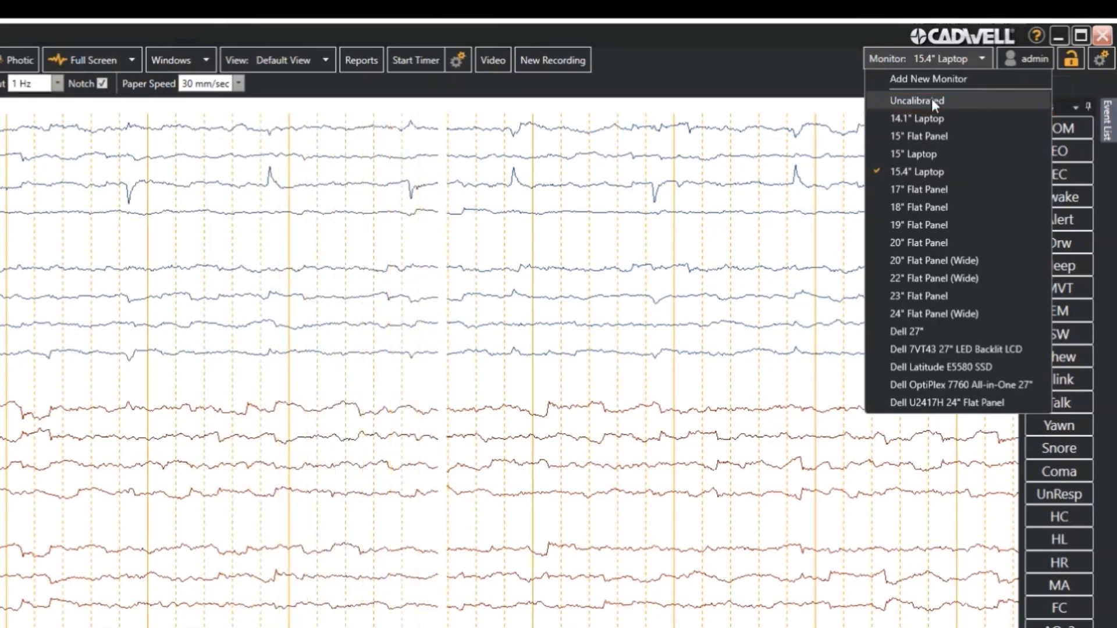
click(622, 93)
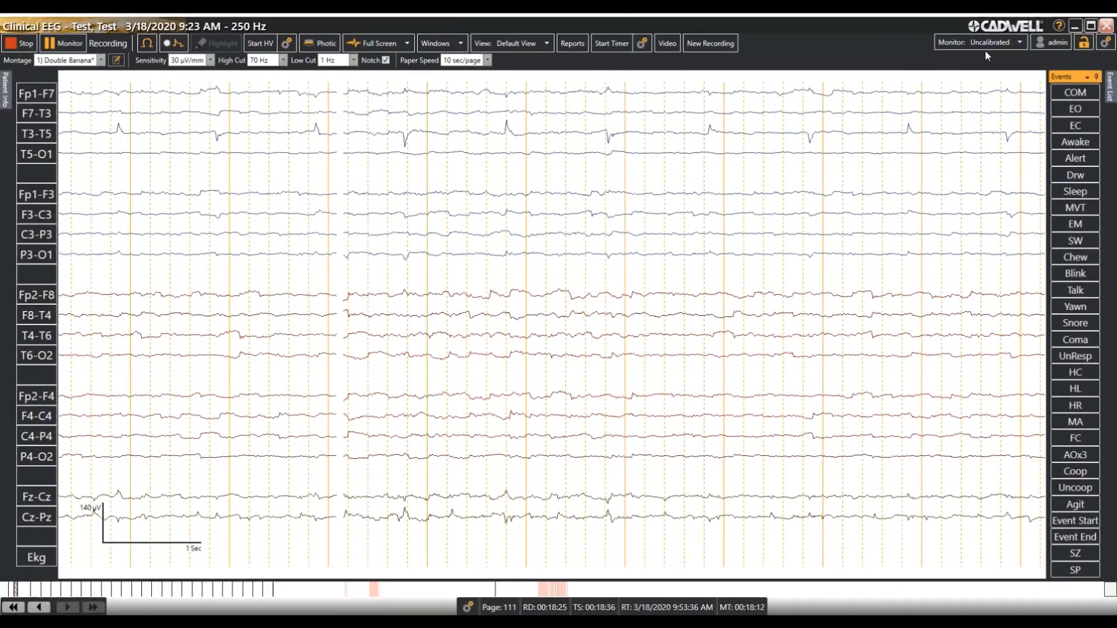
click(995, 41)
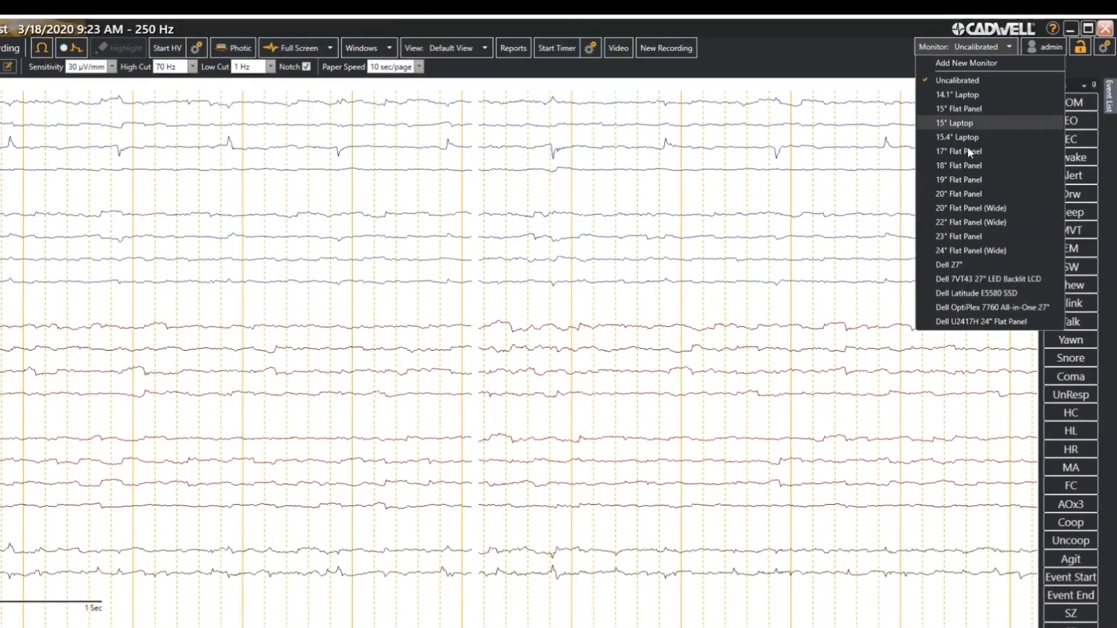
click(957, 137)
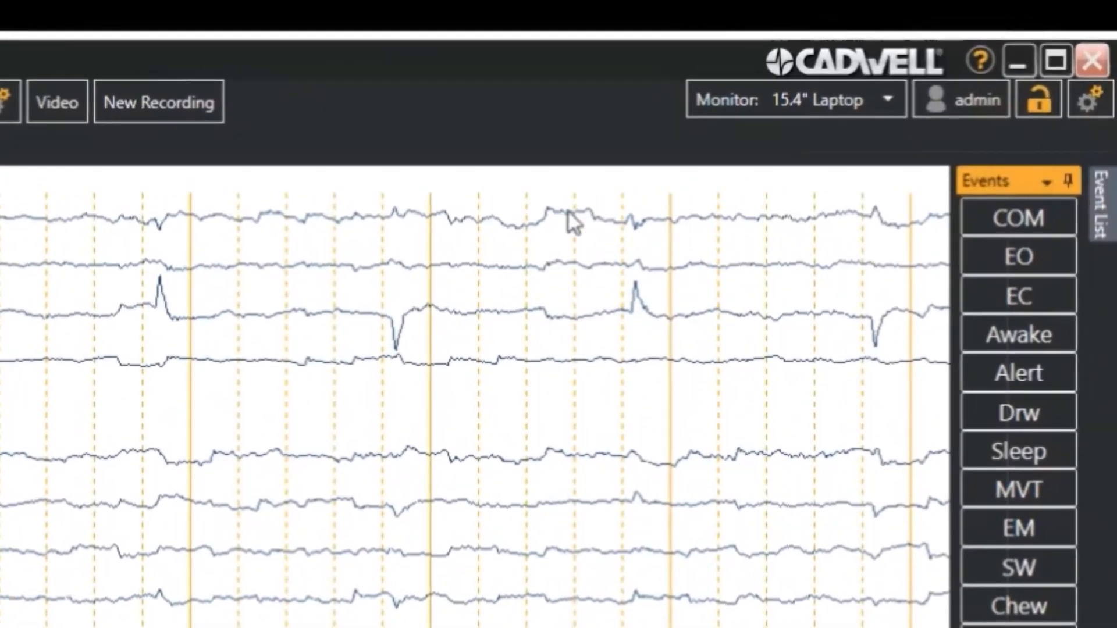
- Open the user account option, and lock and unlock the window layout
click(971, 98)
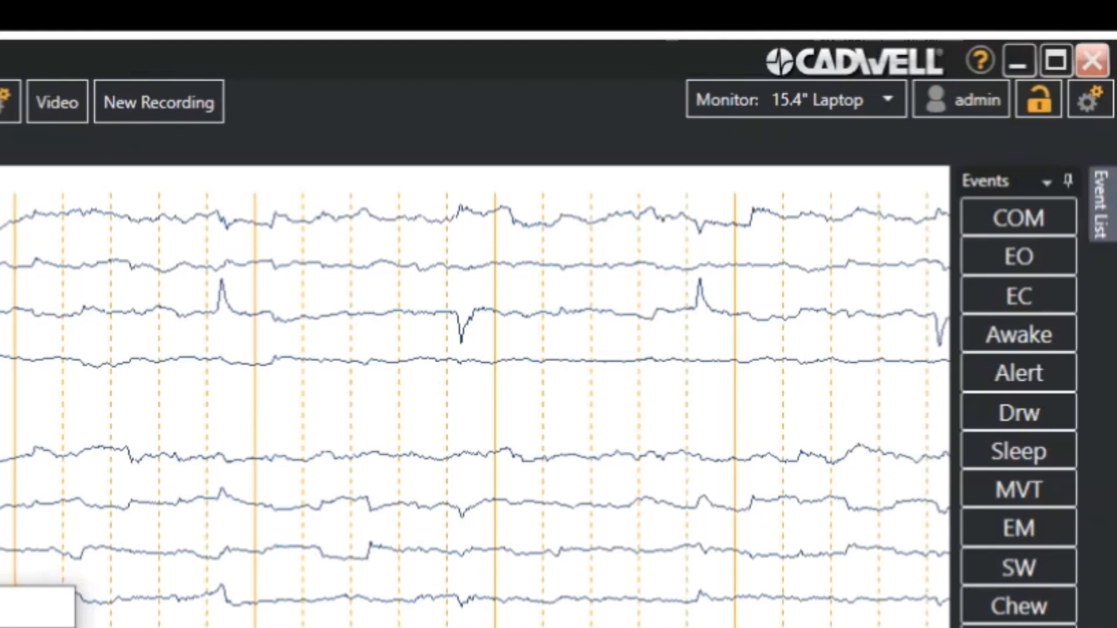
click(1035, 100)
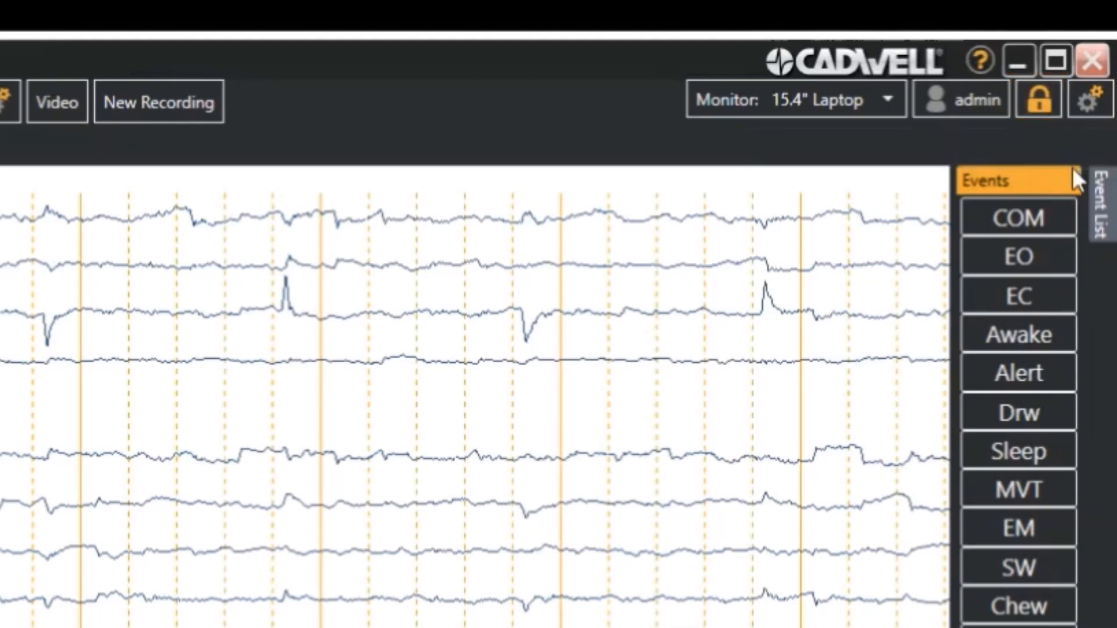
click(1034, 107)
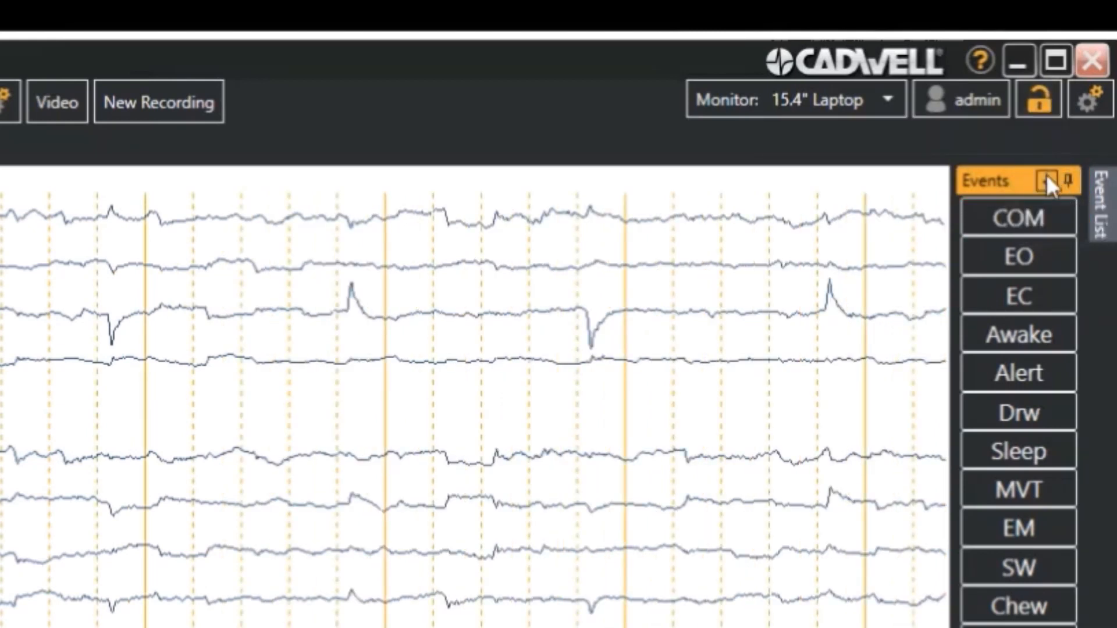
click(1040, 93)
click(1039, 93)
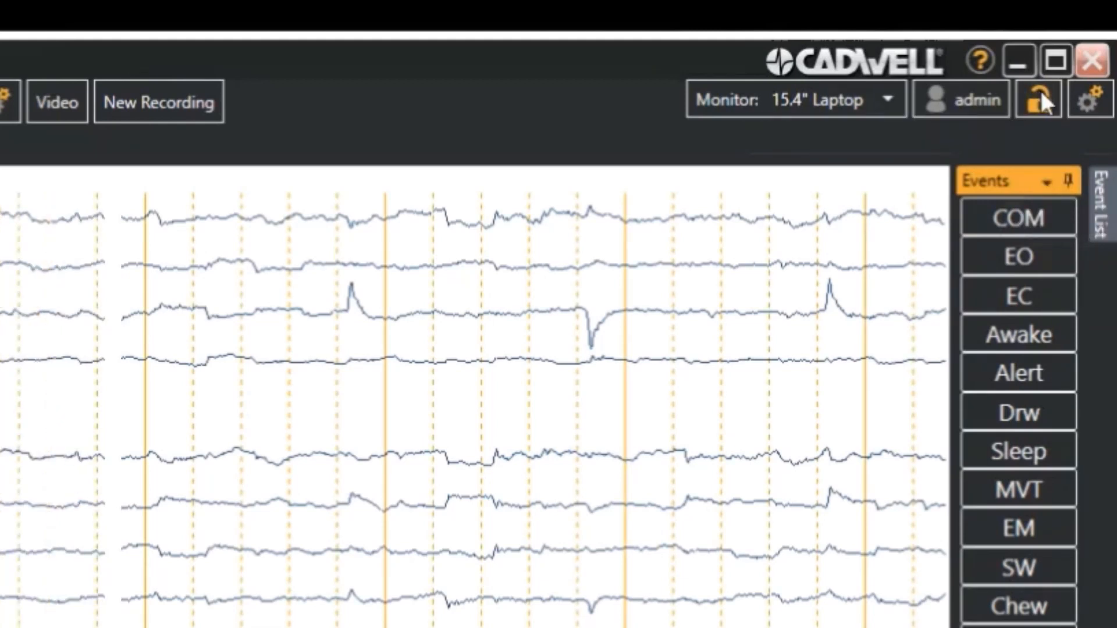
- Examine the graticule, event button and general options in the personal settings
click(1086, 106)
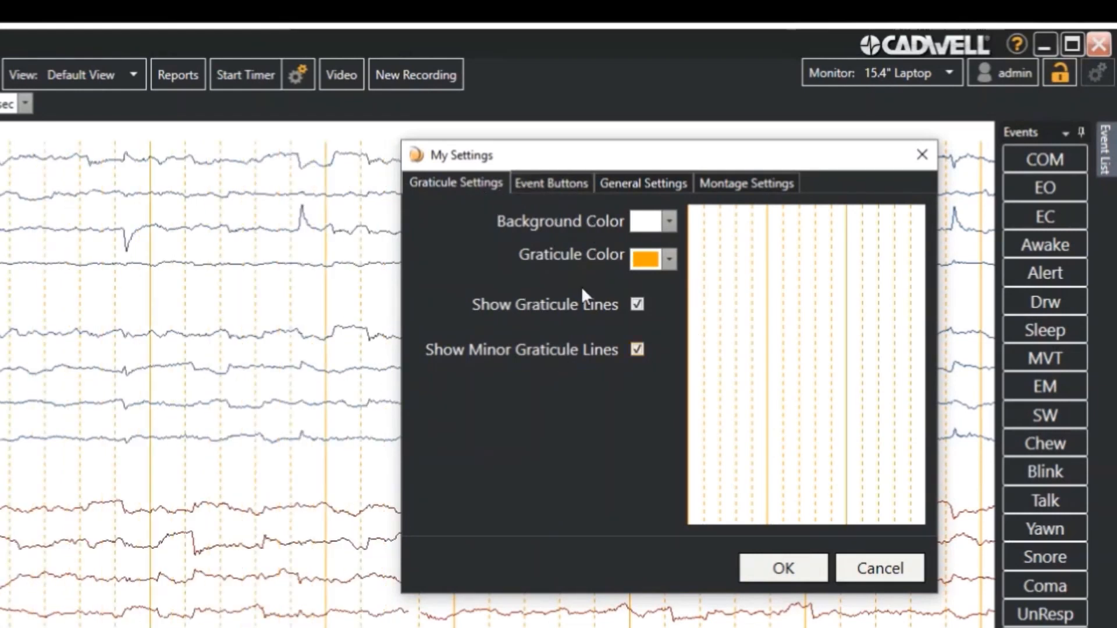
click(562, 184)
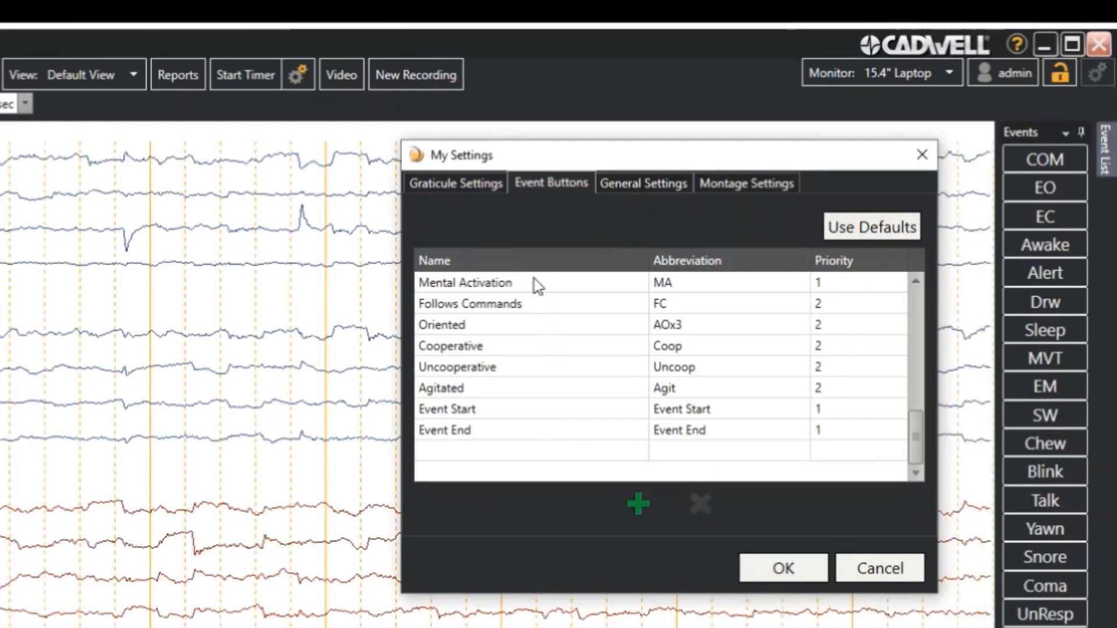
click(659, 185)
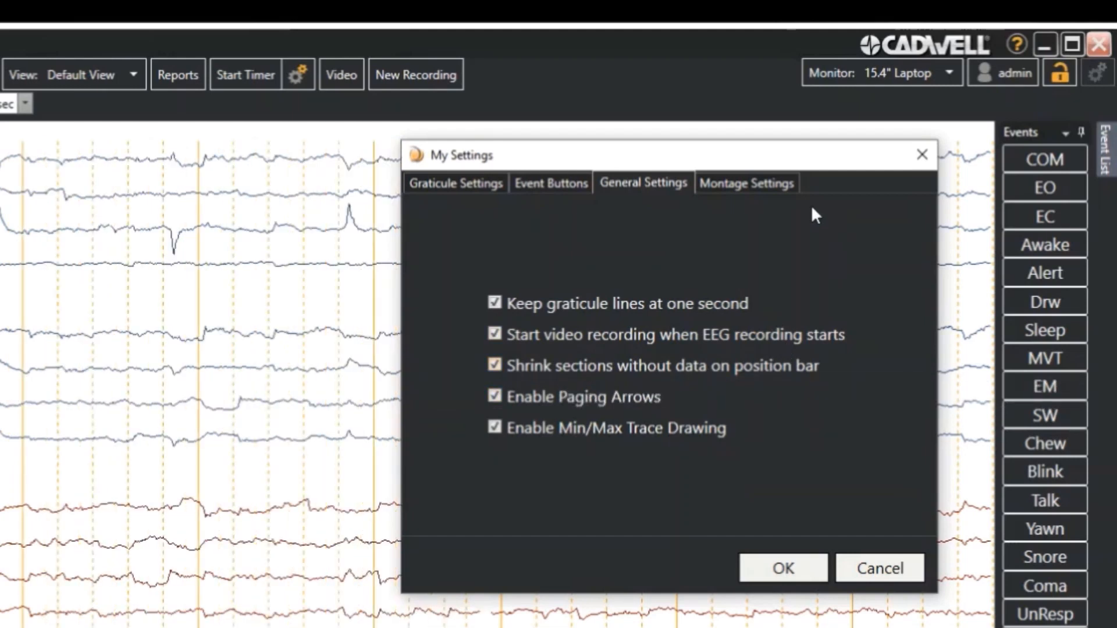
- Add the montage shortcut button M1 assigned to 9) Double Banana w T1/T2, and save the personal settings
click(774, 183)
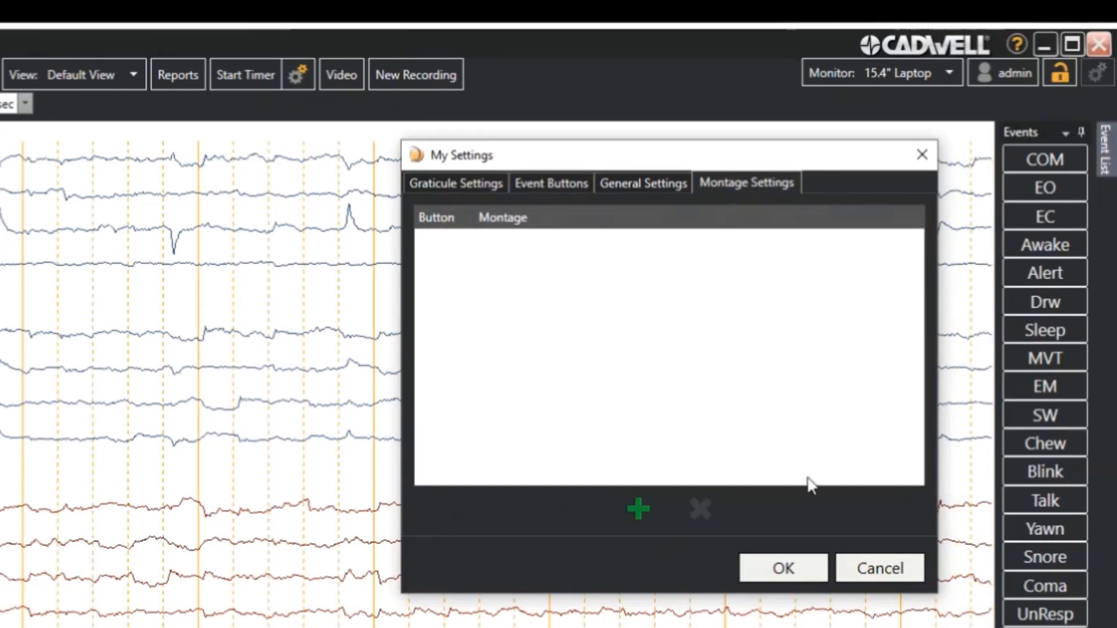
click(637, 509)
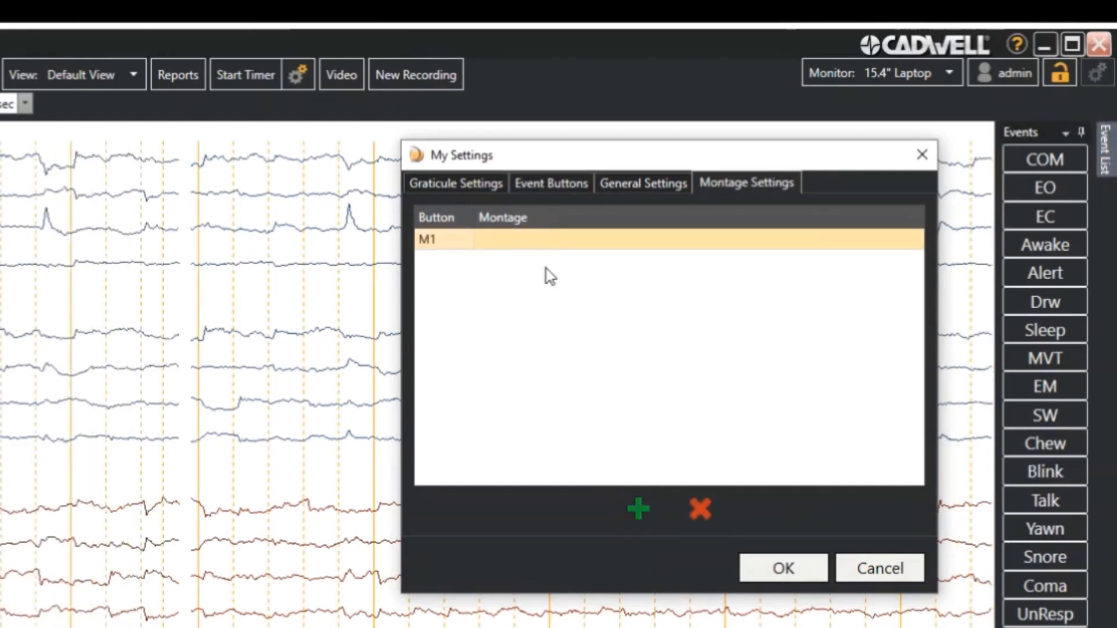
click(561, 248)
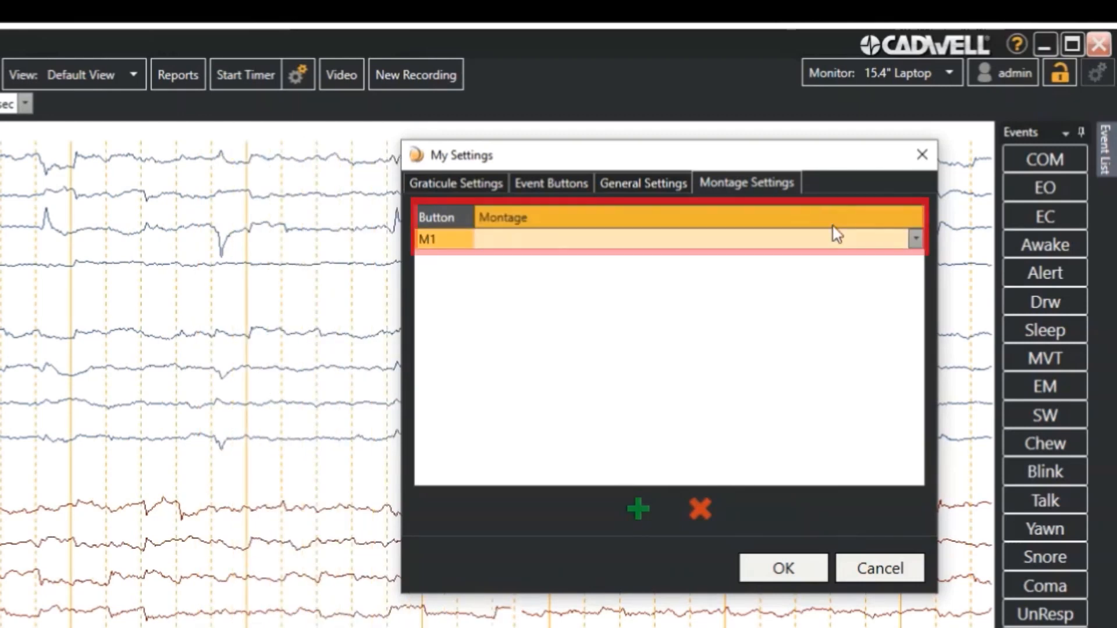
click(913, 244)
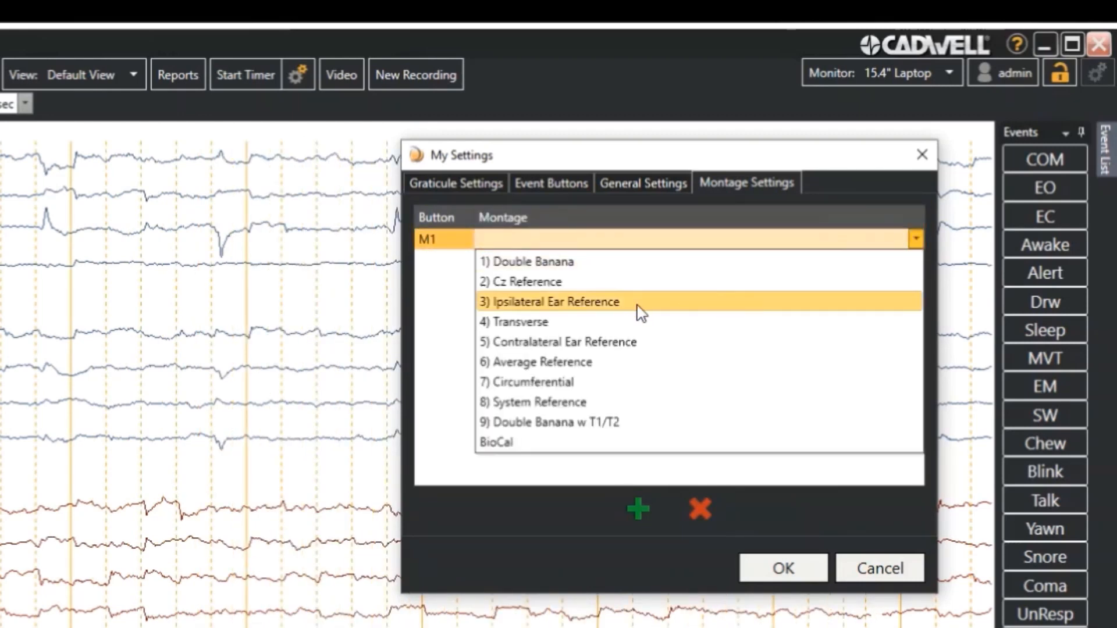
click(563, 423)
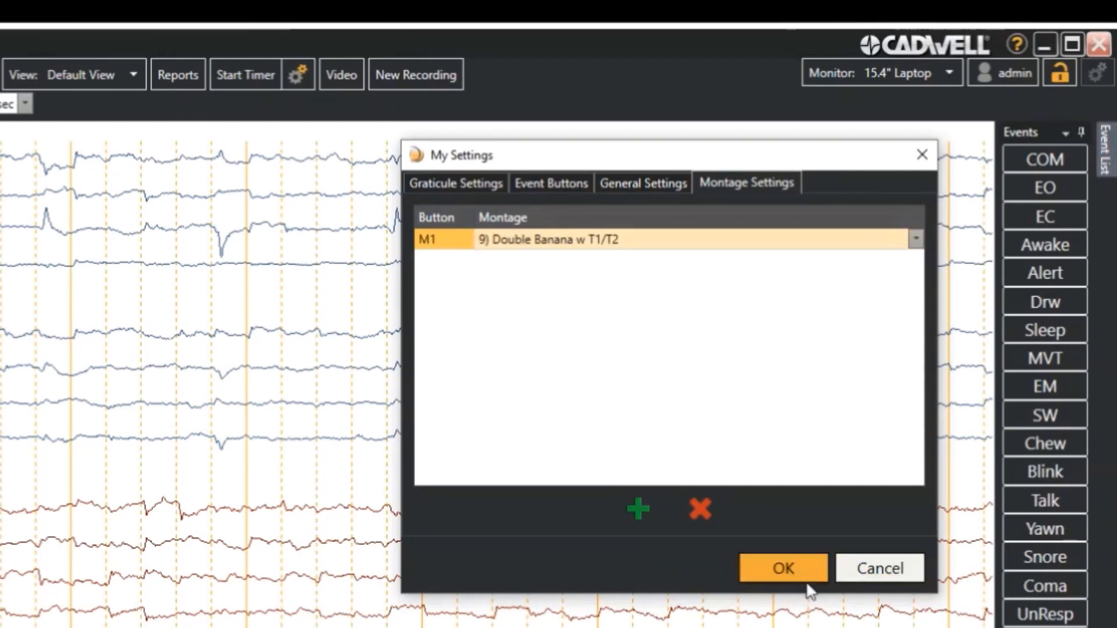
click(806, 568)
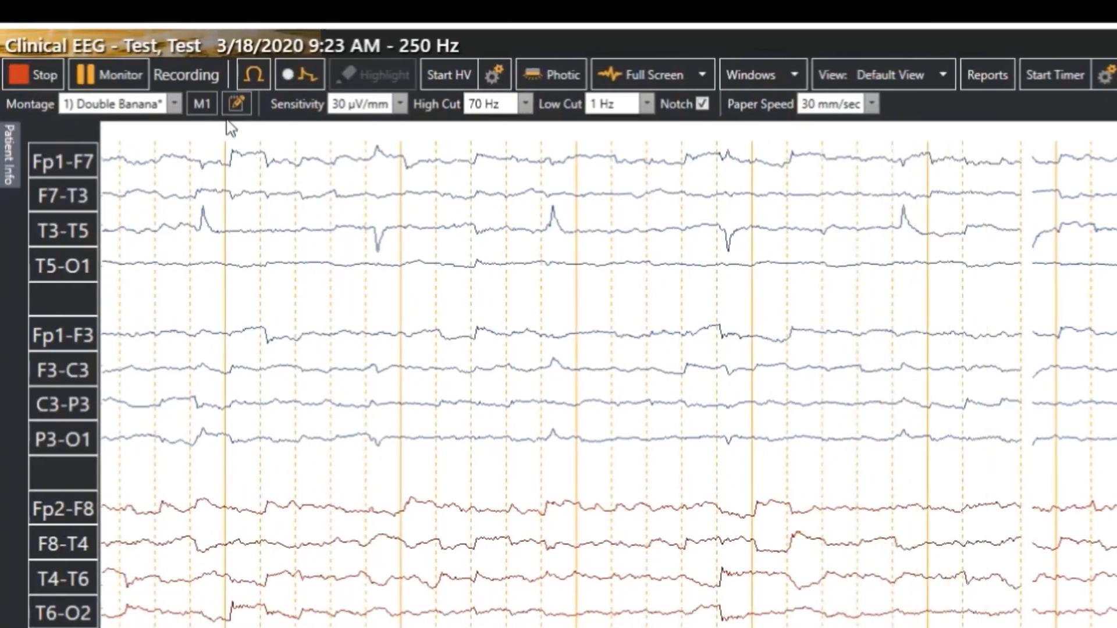
- Check the montage list and apply the Double Banana w T1/T2 montage to the traces with the M1 shortcut
mouse_move(205, 104)
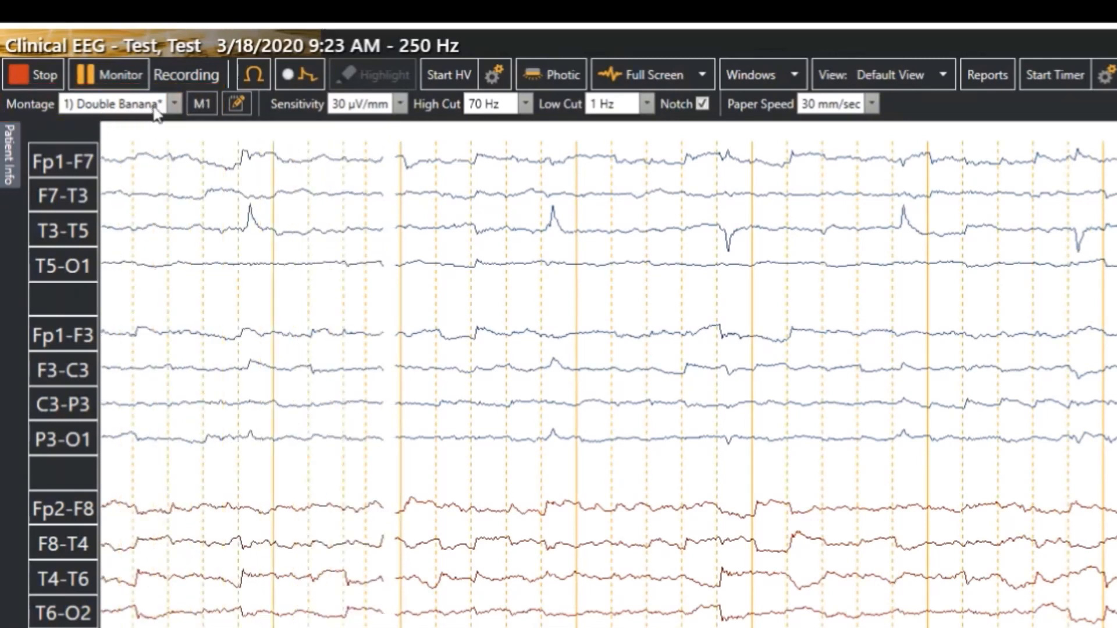
click(174, 106)
click(175, 107)
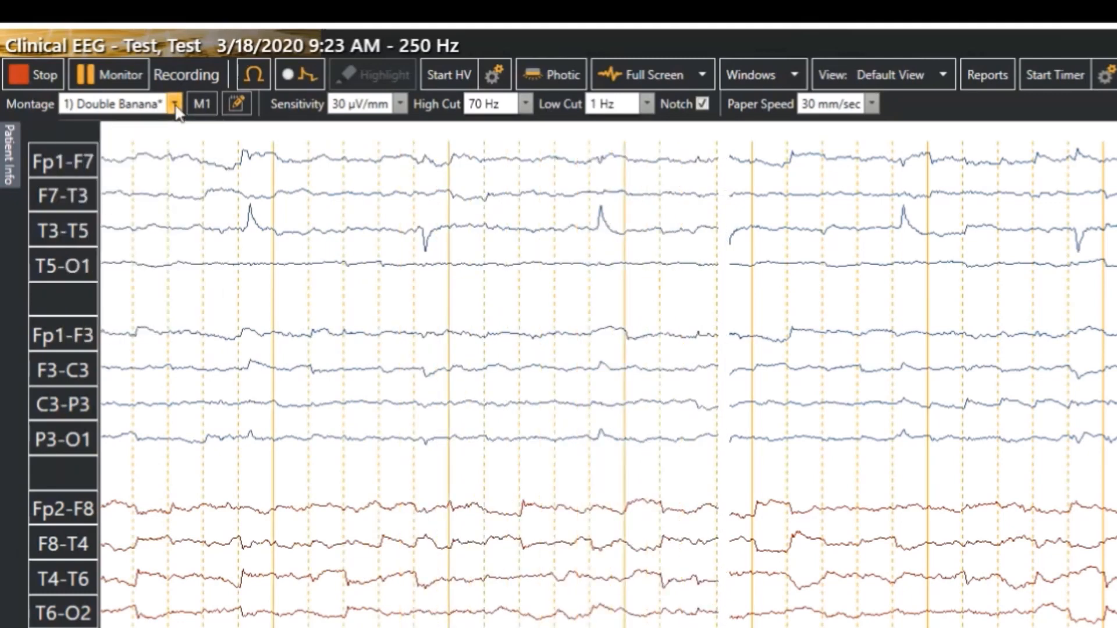
click(202, 107)
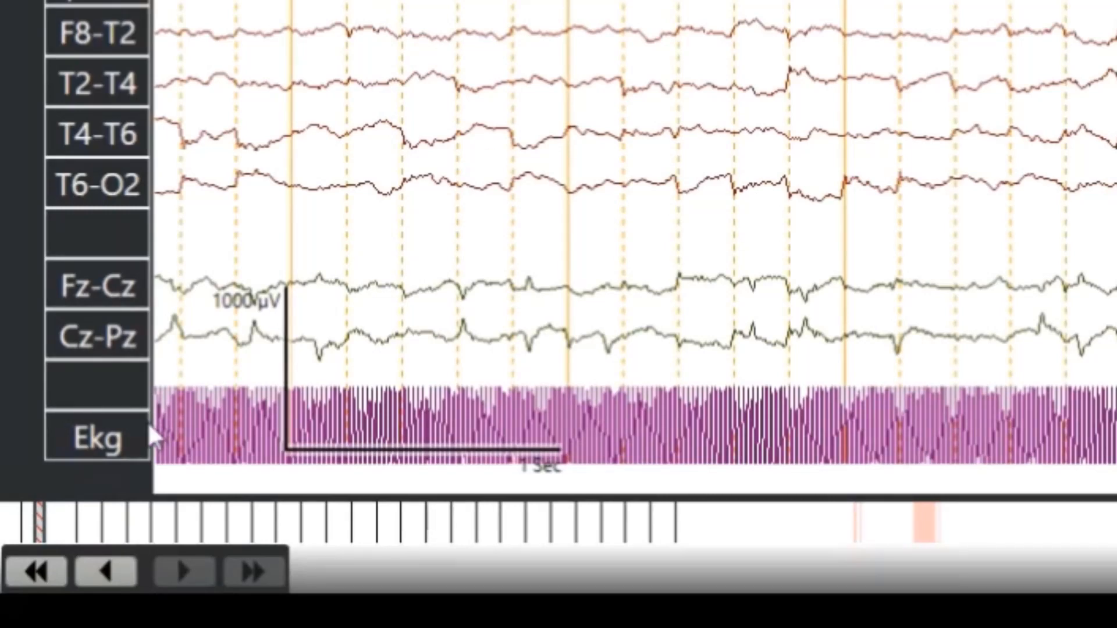
- Page back one page in the recorded EEG, and return to the live view
click(113, 571)
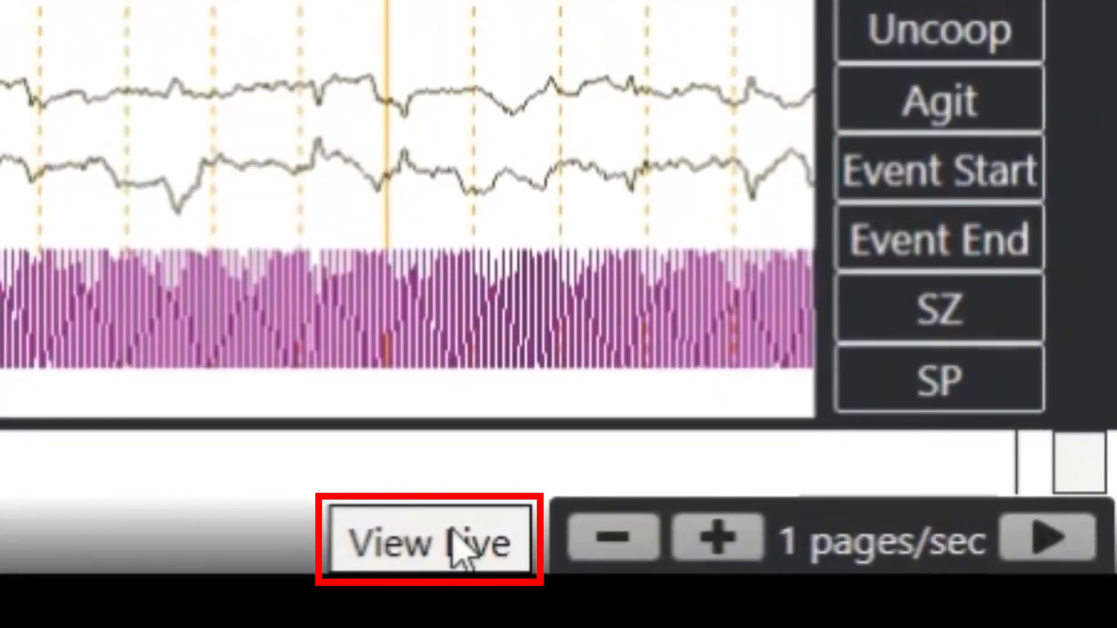
click(458, 547)
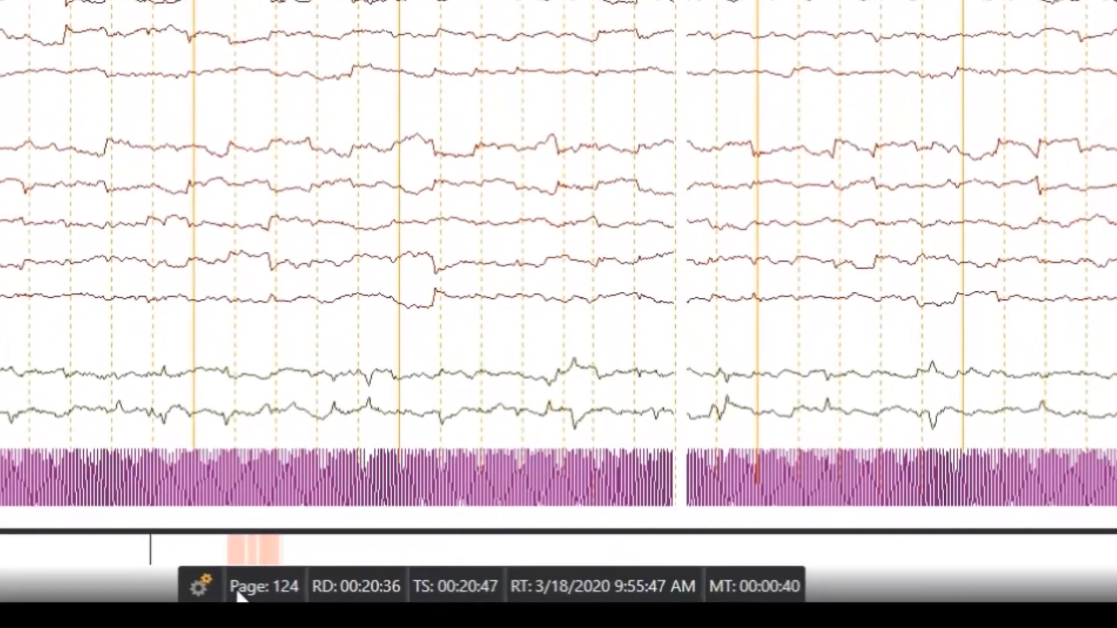
- Limit the page annotation to Real Time (RT) and Montage Time (MT), hiding Page Number, Recording Duration and Time from Recording Start
mouse_move(517, 612)
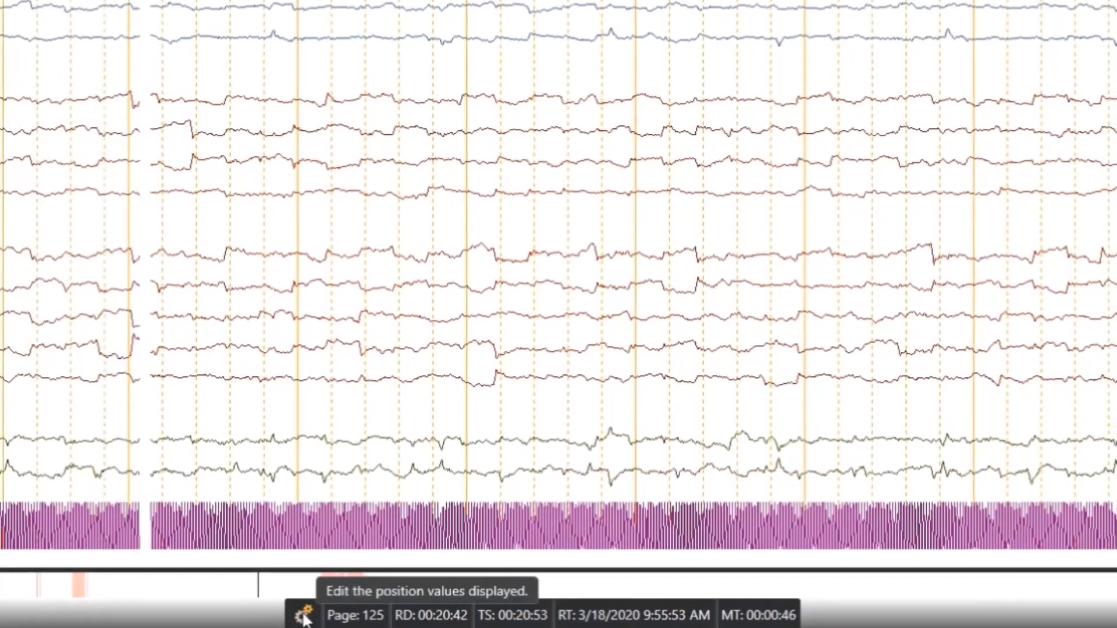
click(199, 586)
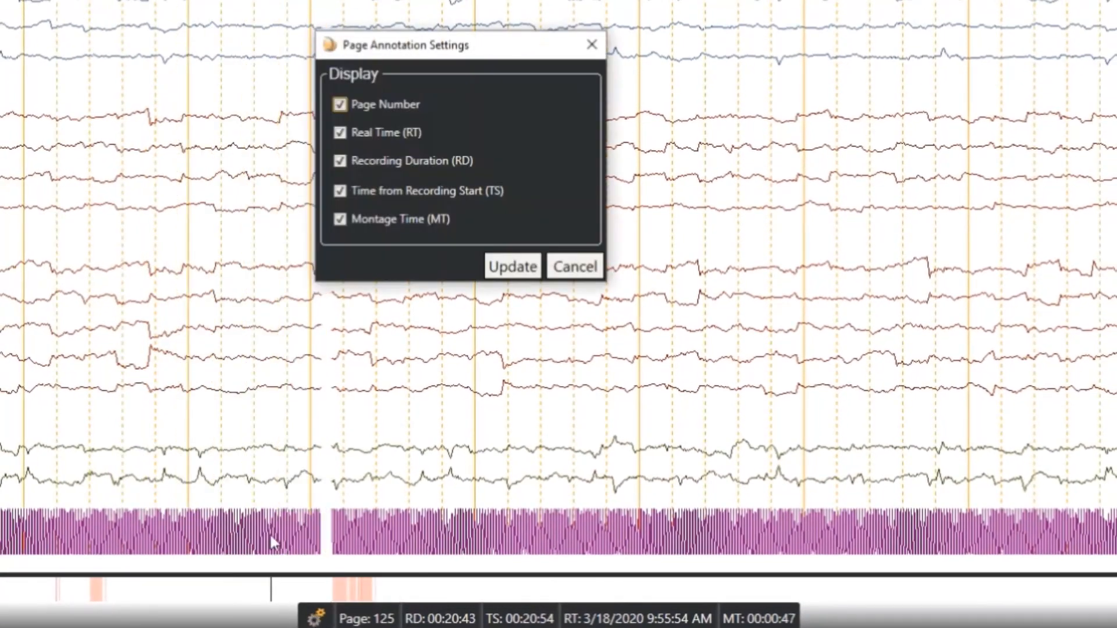
click(340, 161)
click(340, 191)
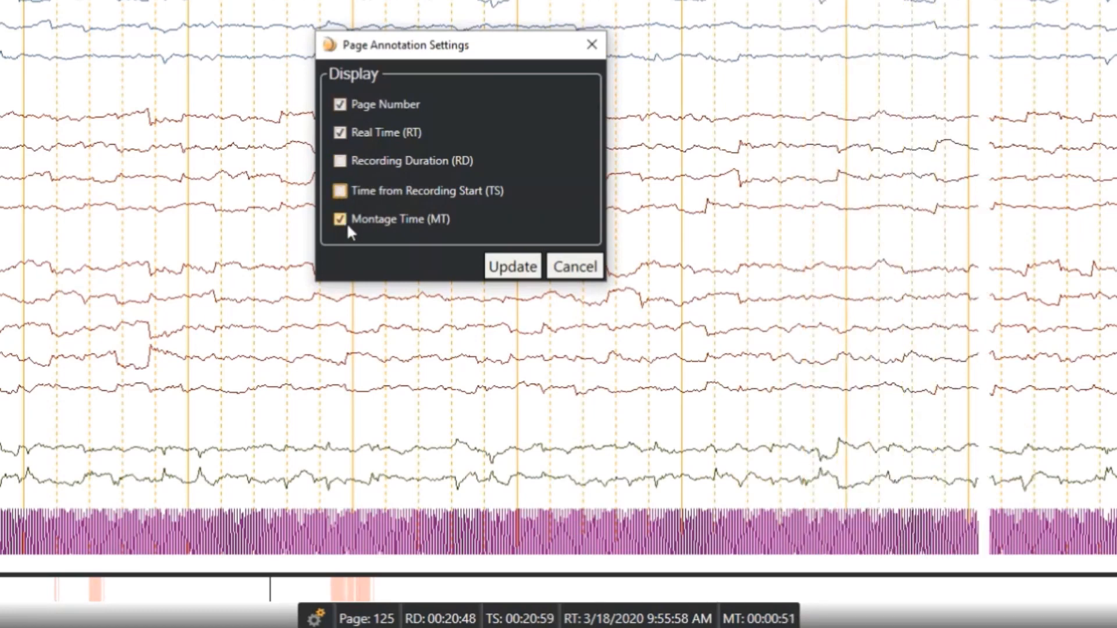
click(340, 219)
click(340, 105)
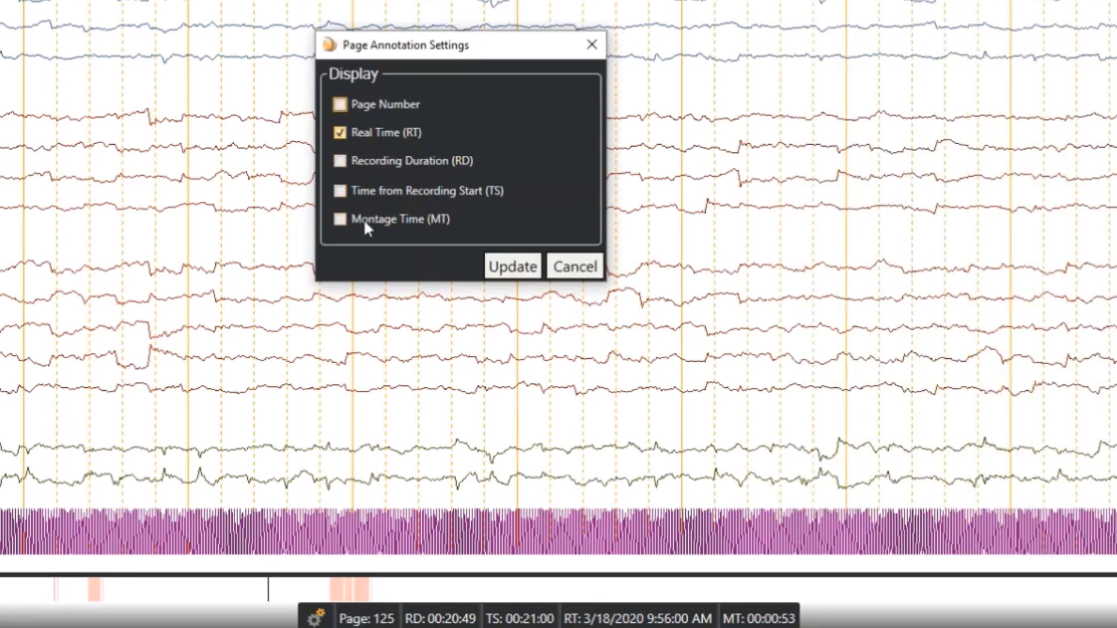
click(511, 267)
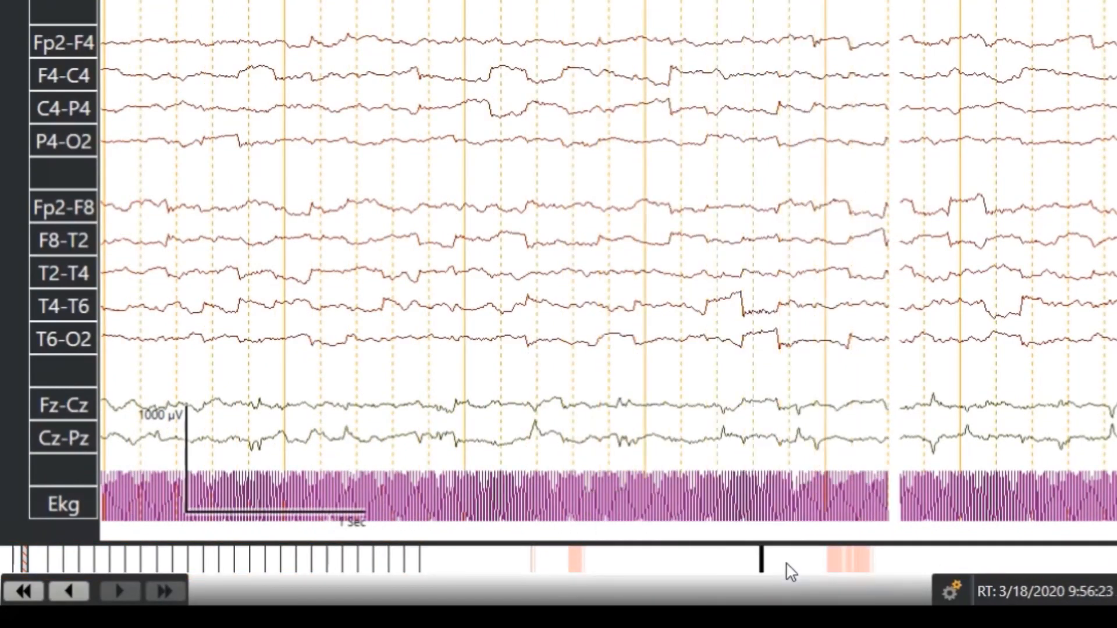
- Inspect the details of the event markers along the recording's timeline
mouse_move(855, 563)
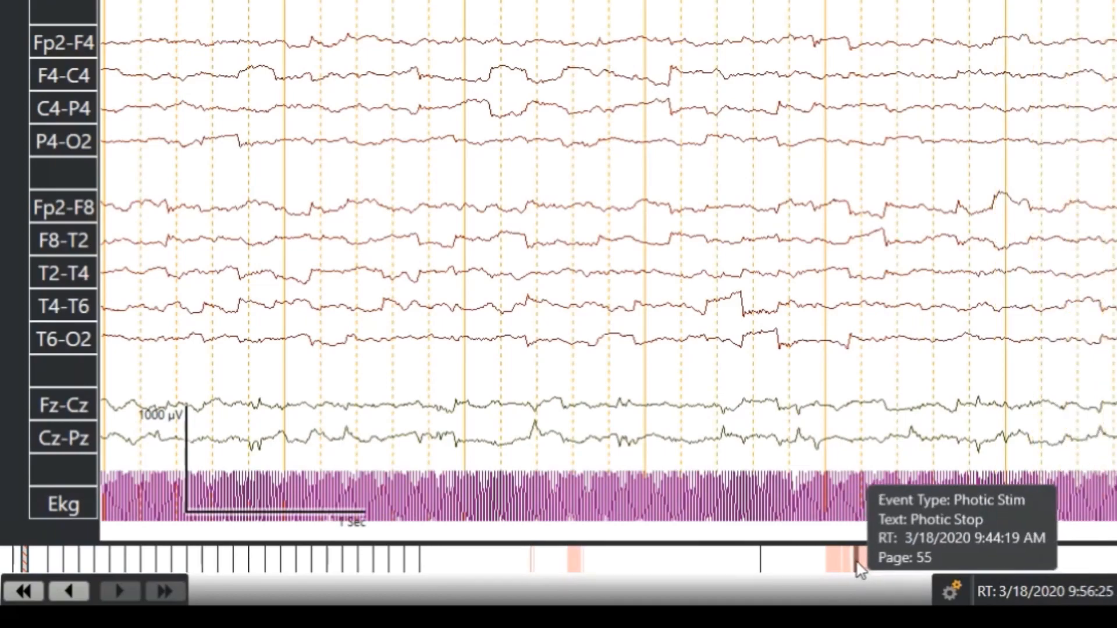
mouse_move(421, 567)
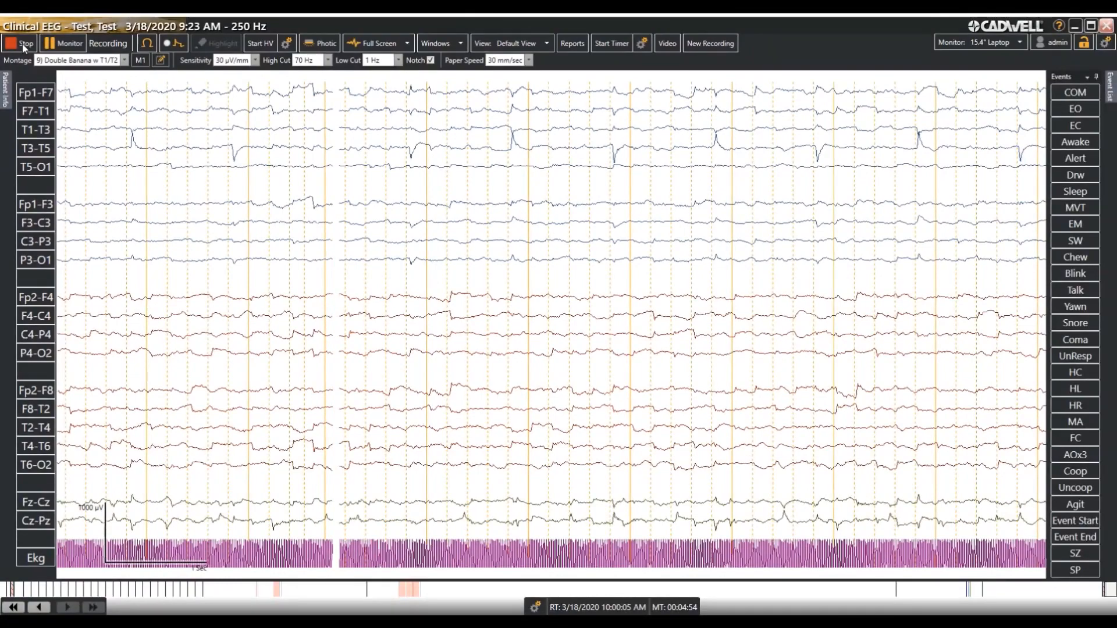
- Stop the EEG acquisition and close the recording with the status Ready To Read
click(24, 46)
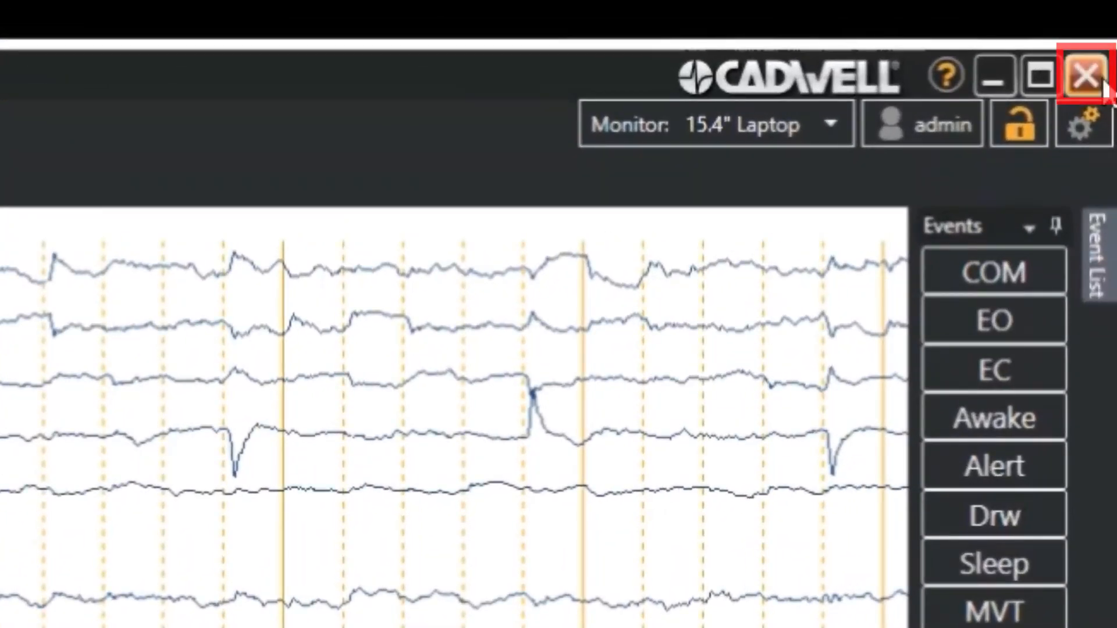
click(1097, 81)
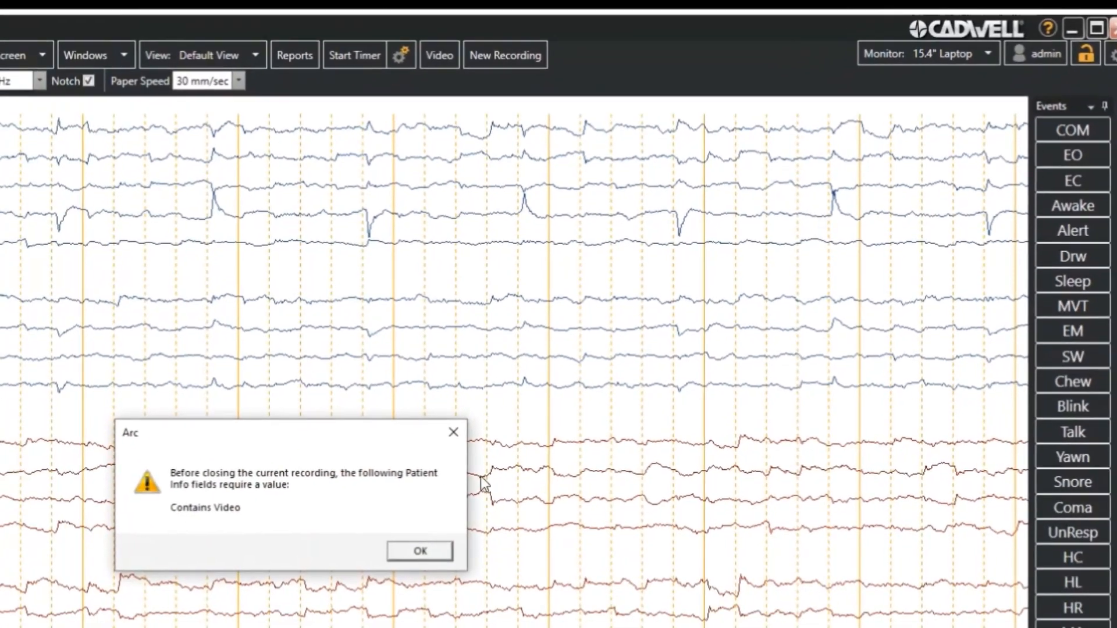
click(375, 581)
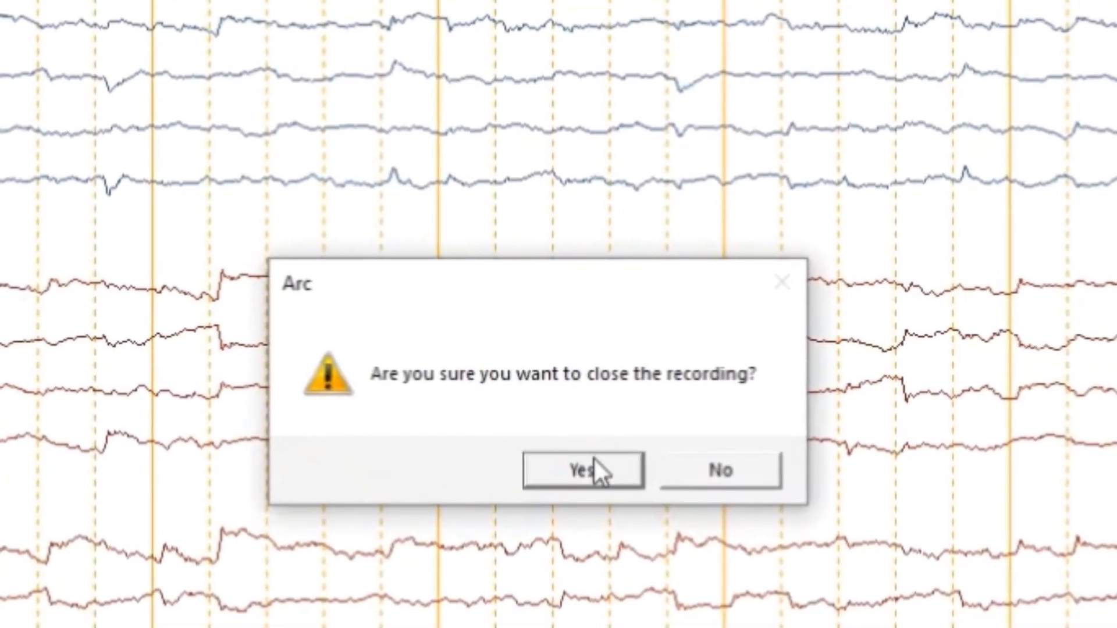
click(584, 473)
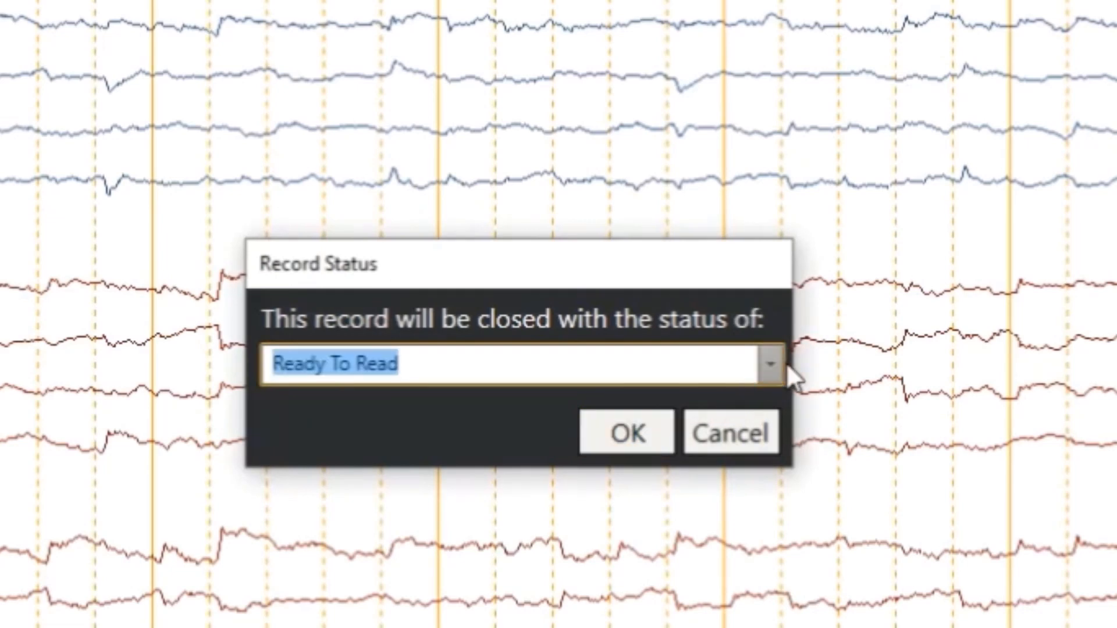
click(618, 441)
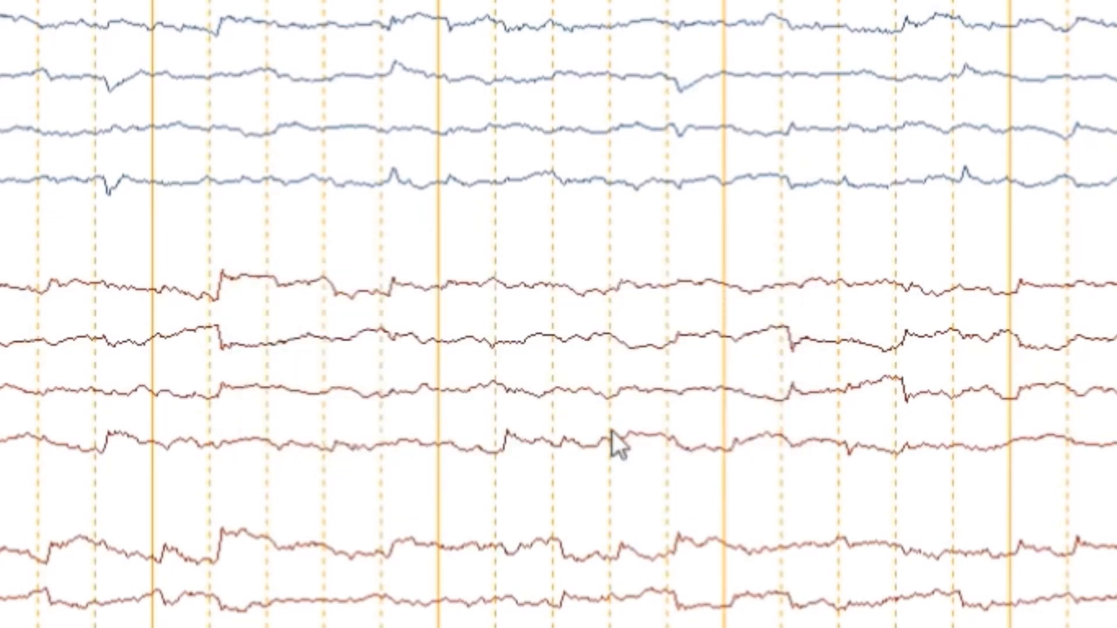